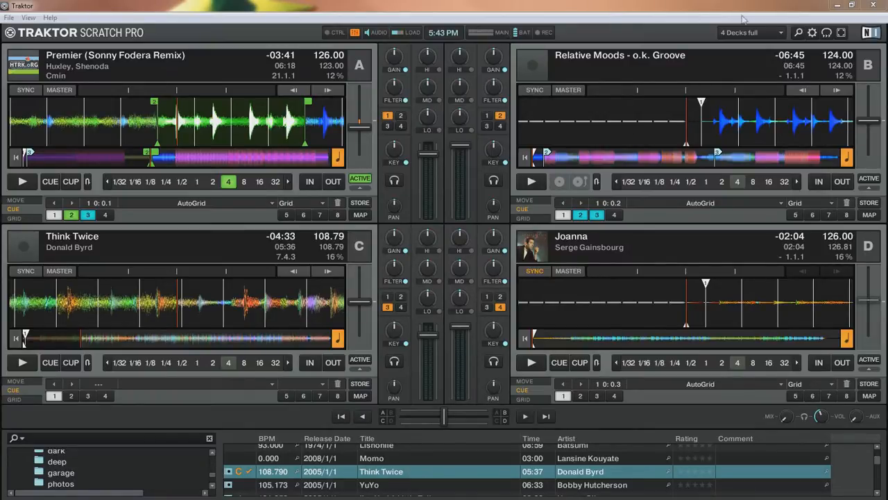
Switch to the 2 Deck FX layout and set the clock to MASTER mode.
left_click(762, 32)
left_click(736, 32)
left_click(77, 66)
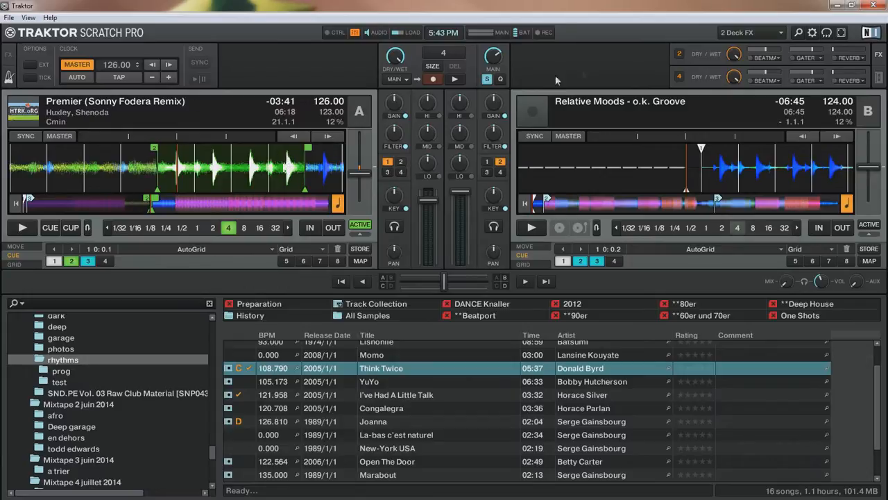
Return to the 4 Decks full layout and enable sync on decks A, B and C.
left_click(732, 32)
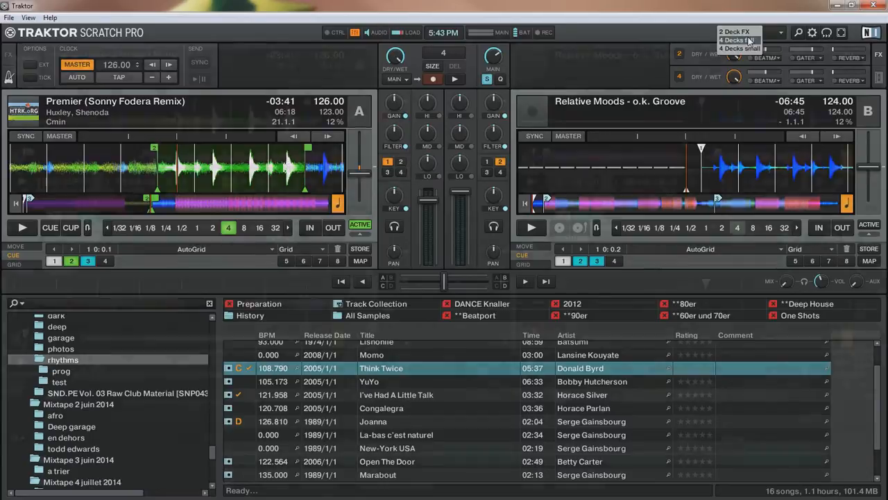
left_click(749, 41)
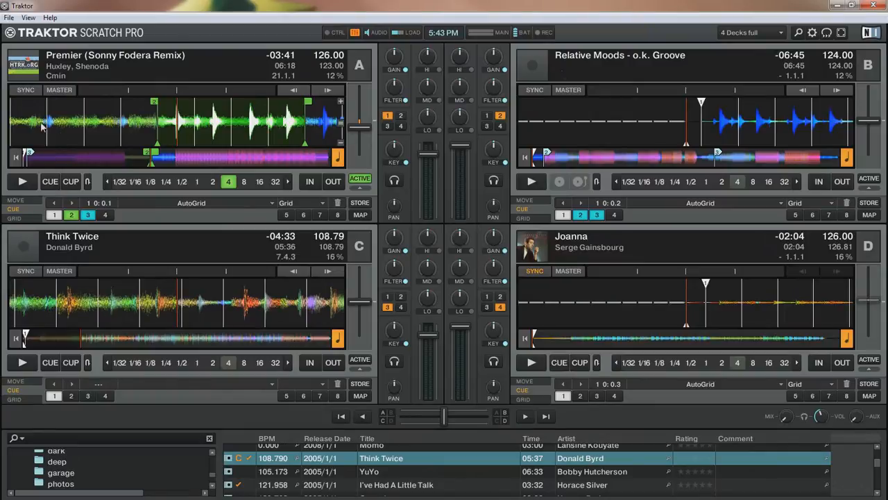
left_click(534, 91)
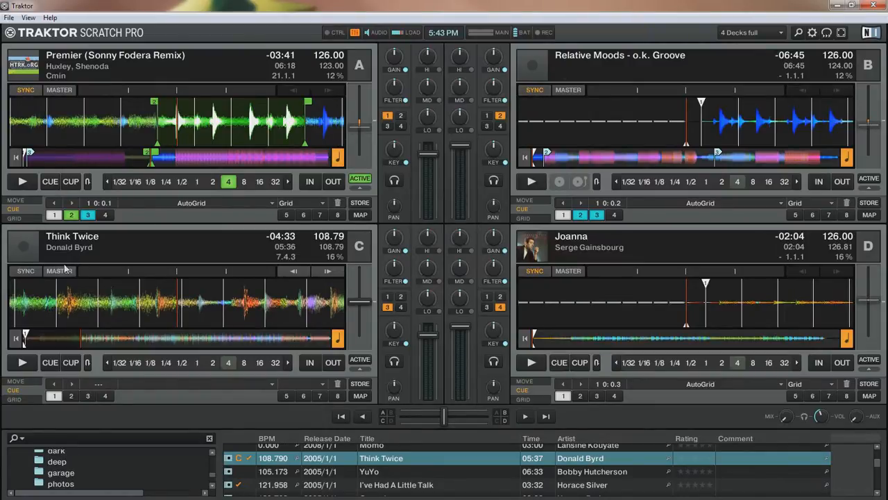
left_click(25, 271)
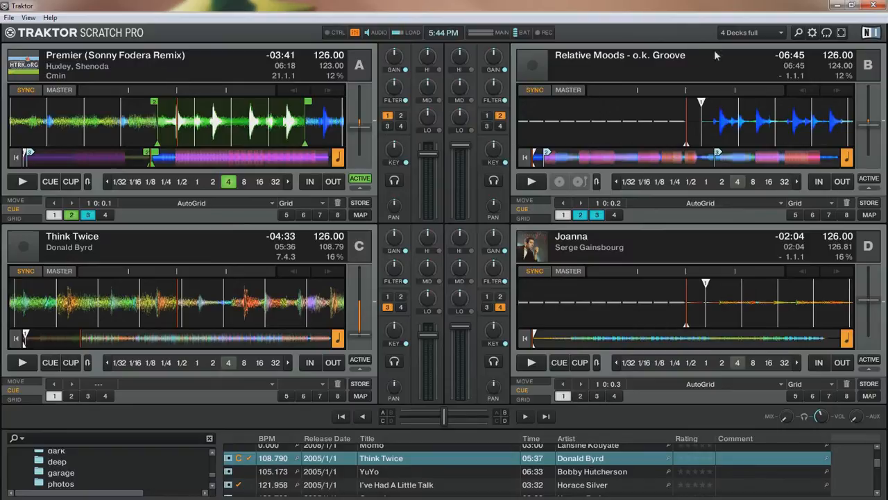
Show the 2 Deck FX layout and examine the snap option in the central mixer section.
left_click(738, 35)
left_click(745, 41)
left_click(738, 36)
left_click(735, 32)
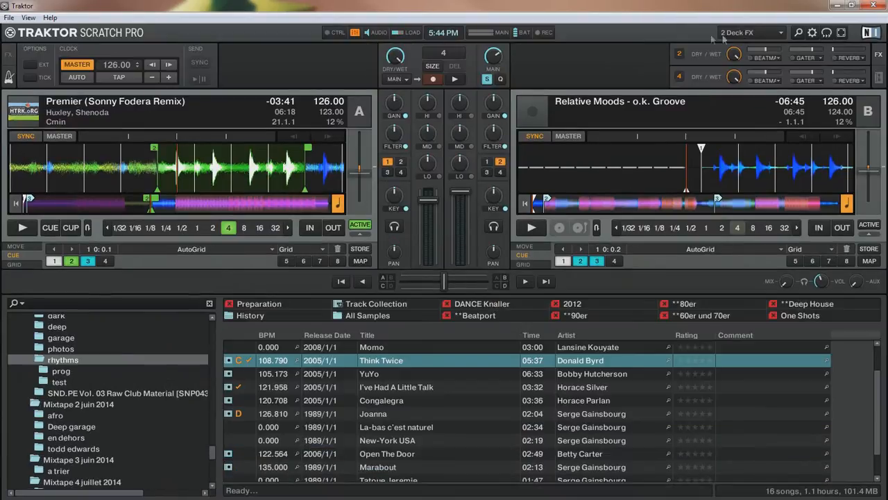
left_click(487, 79)
mouse_move(490, 99)
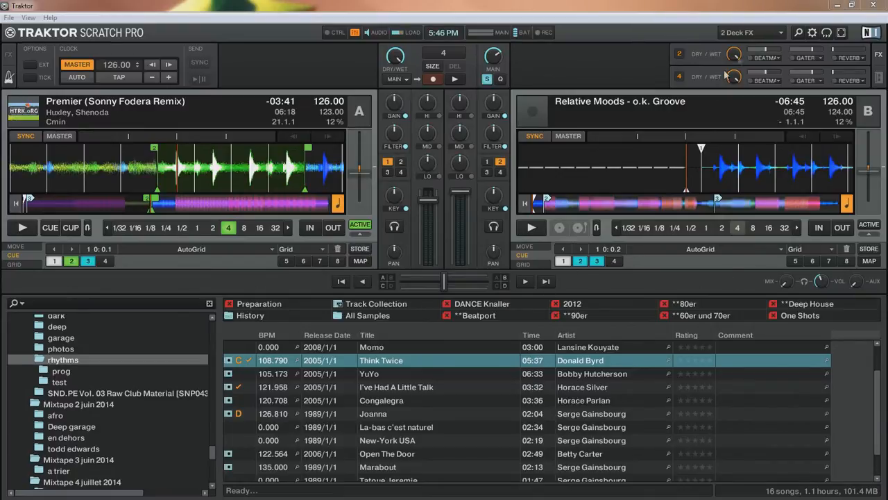
In the 4 Decks full layout, turn off sync on deck C and reset its tempo fader to the original tempo.
left_click(757, 32)
left_click(751, 40)
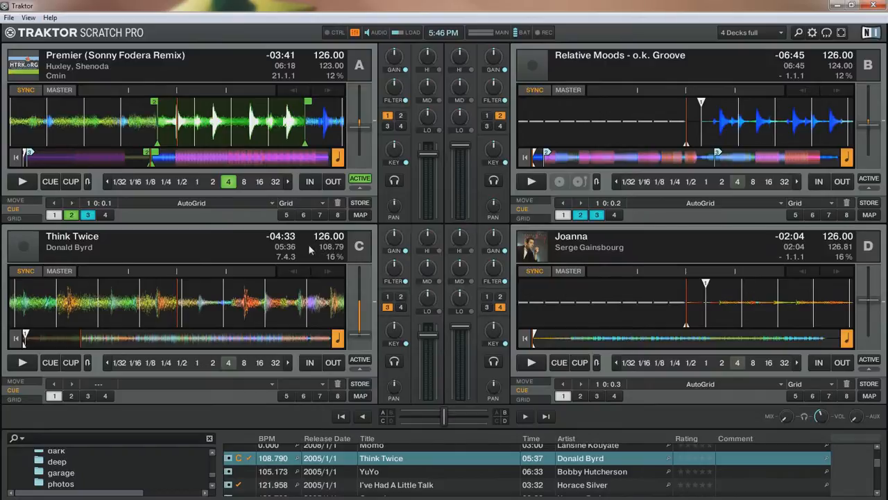
left_click(20, 274)
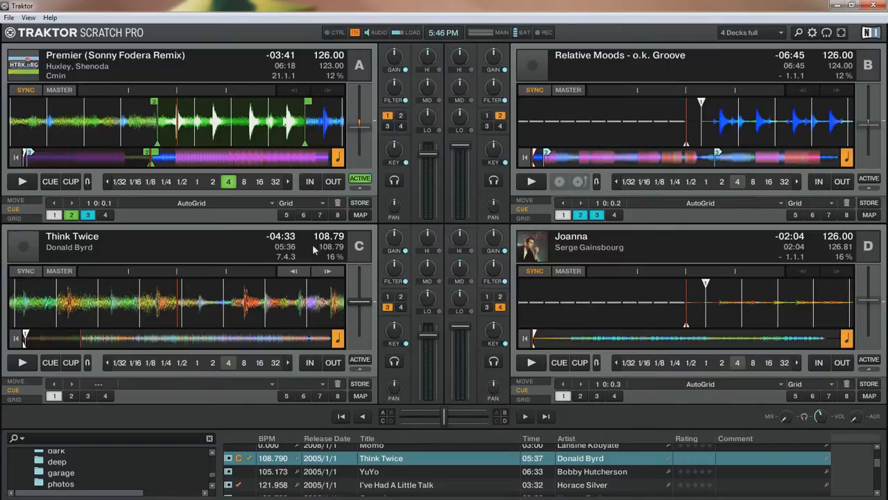
left_click_drag(359, 300, 361, 331)
double_click(362, 331)
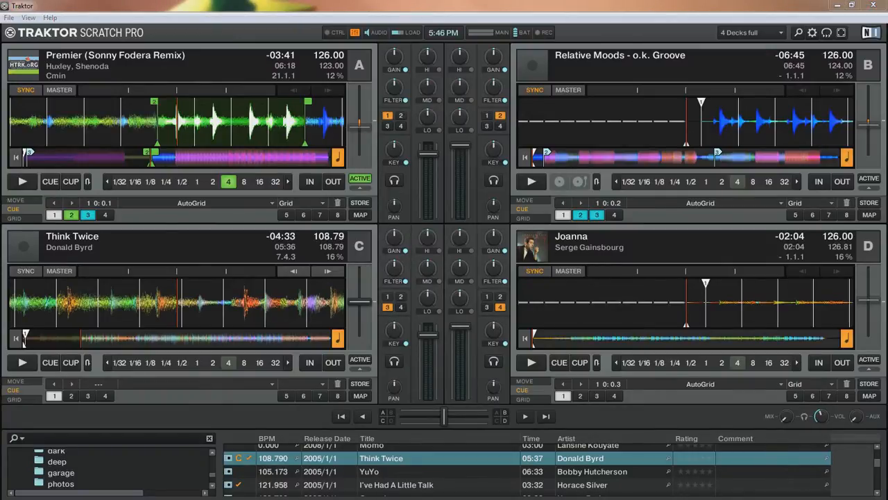
Play Think Twice on deck C and jump forward through the track in stages to listen for a clear beat.
left_click(96, 346)
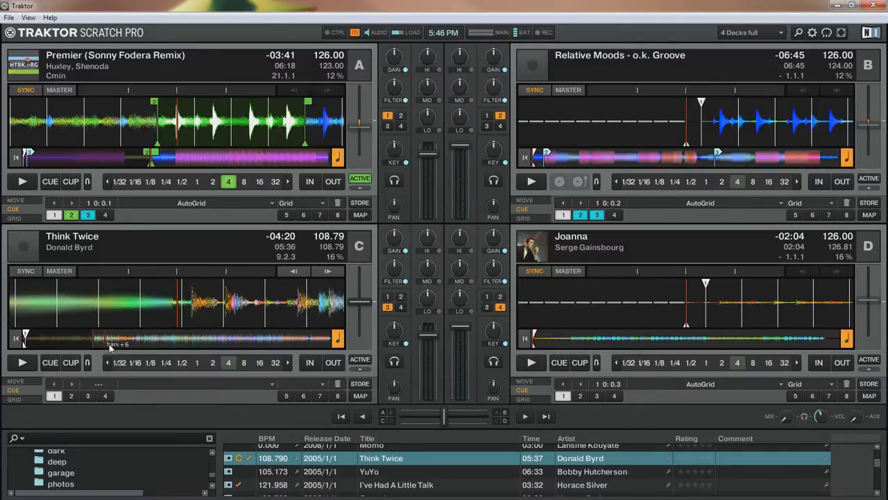
left_click(24, 363)
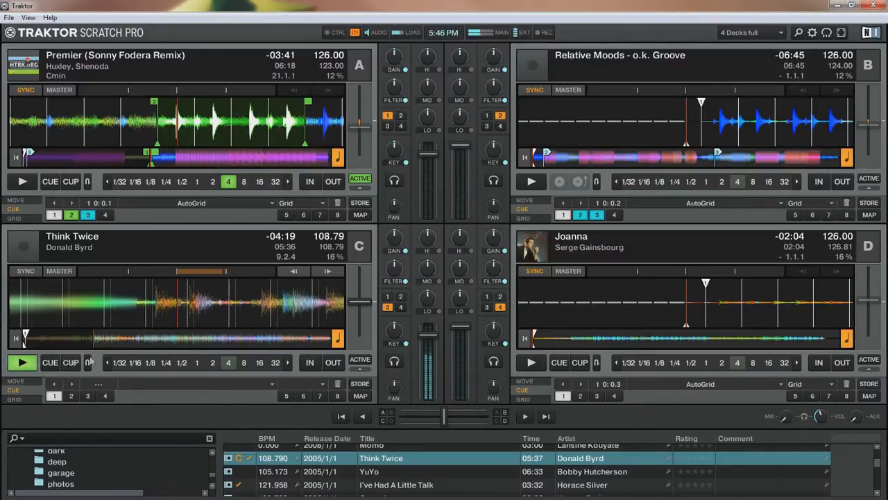
left_click(123, 345)
left_click(147, 345)
left_click(157, 345)
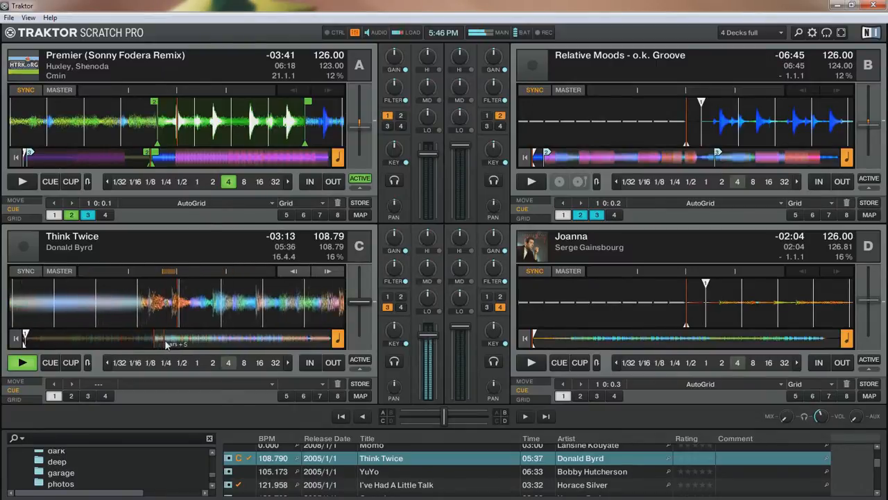
left_click(181, 345)
left_click(197, 345)
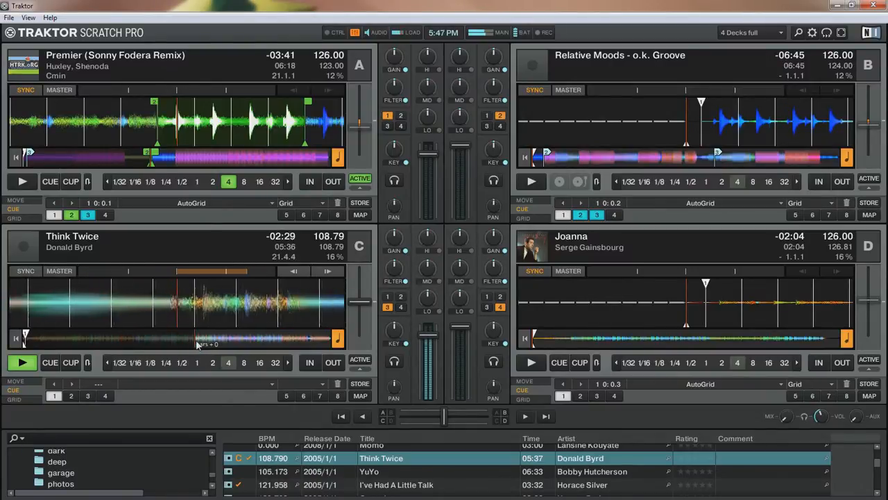
left_click(216, 345)
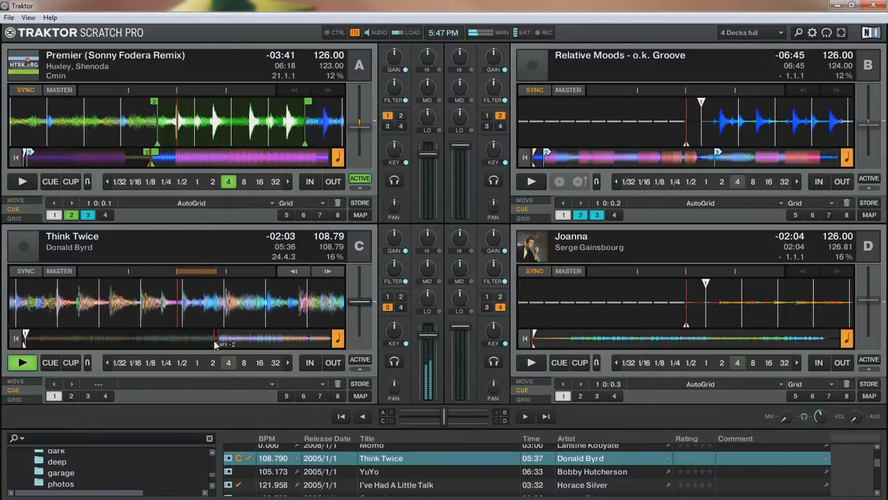
left_click(228, 345)
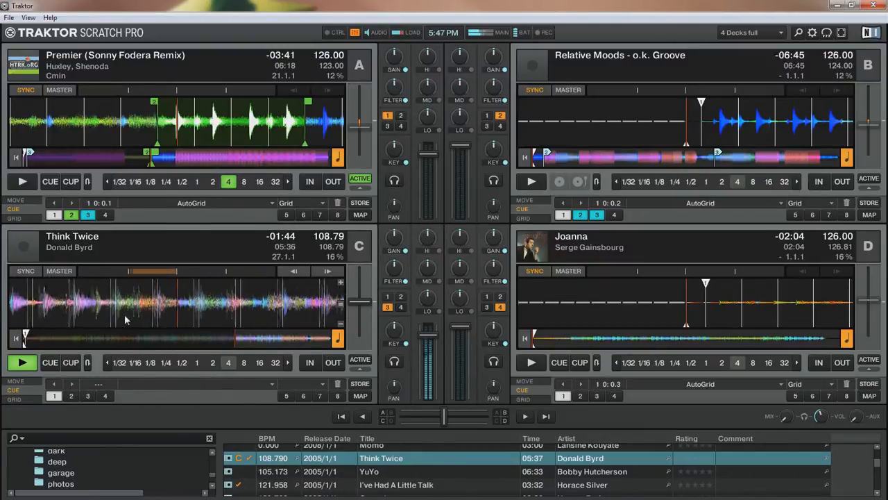
Jump back slightly on deck C, stop playback and scrub the waveform to inspect the beats around that passage.
left_click(220, 343)
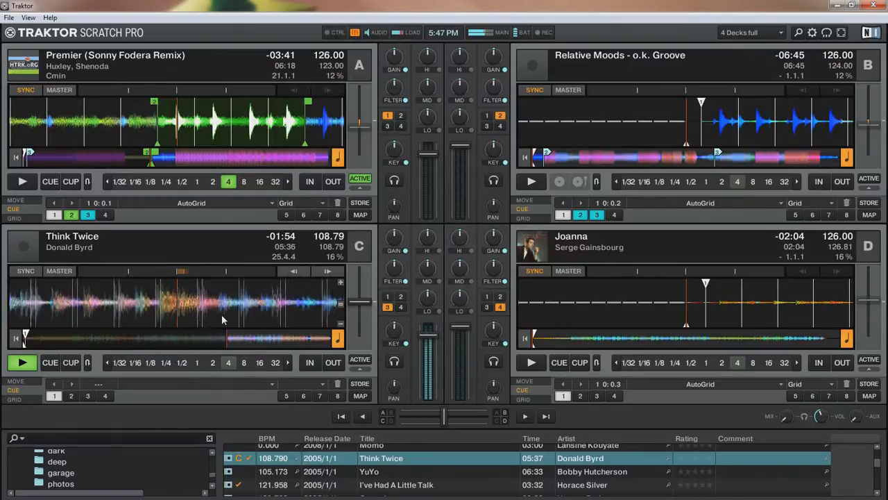
left_click_drag(217, 319, 183, 314)
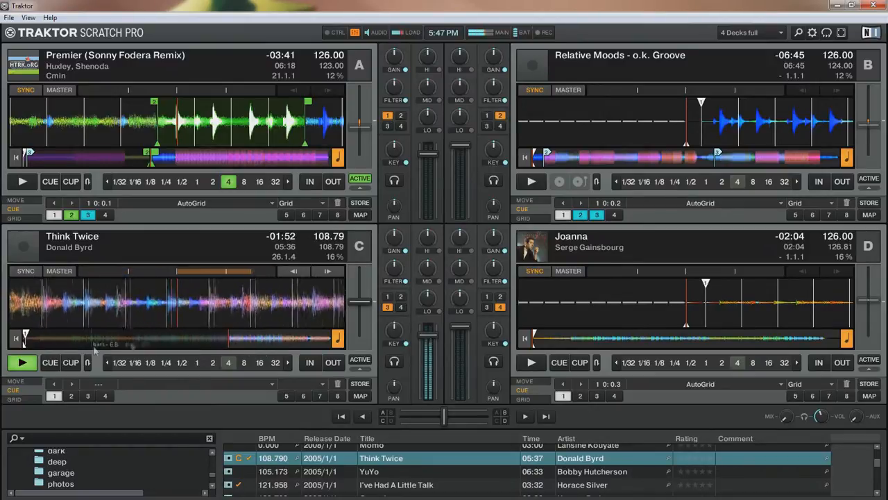
left_click(22, 363)
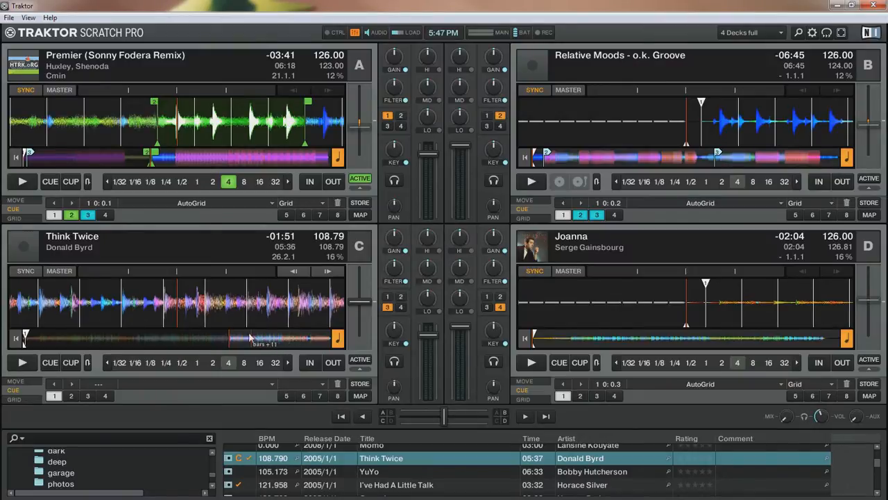
left_click_drag(170, 309, 184, 309)
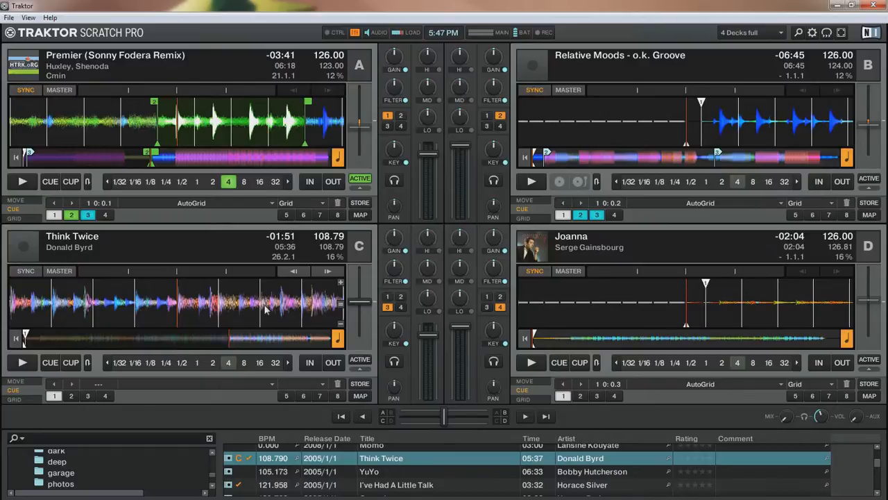
left_click_drag(265, 311, 187, 308)
left_click_drag(262, 311, 238, 316)
left_click_drag(87, 313, 64, 314)
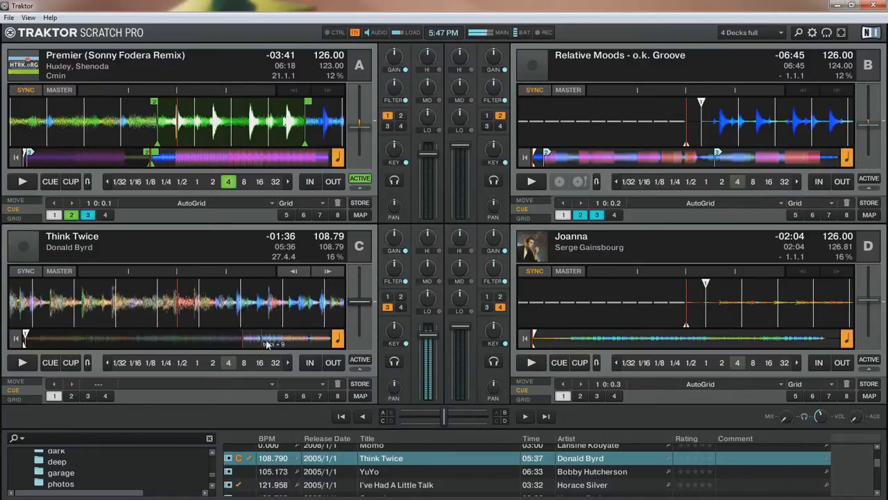
Play the later passage on deck C, scrub back, and pause with the playhead exactly on the strong beat at 29.1.4.
left_click(23, 362)
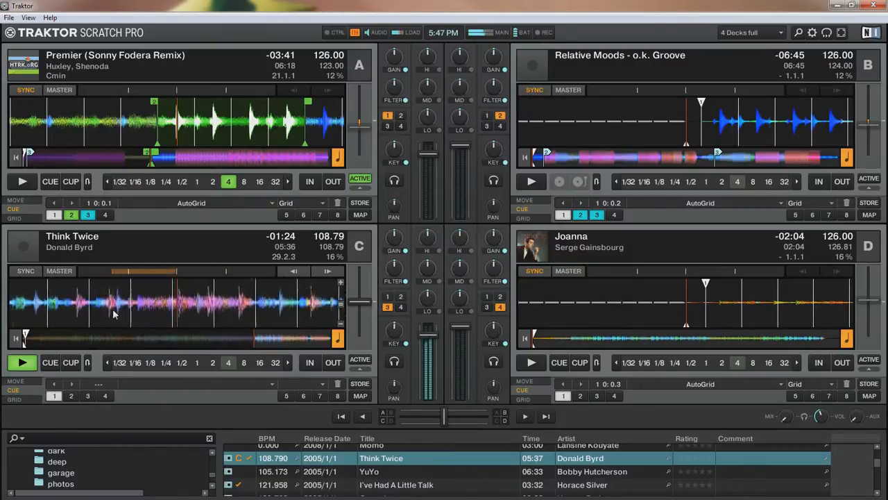
left_click_drag(99, 313, 240, 317)
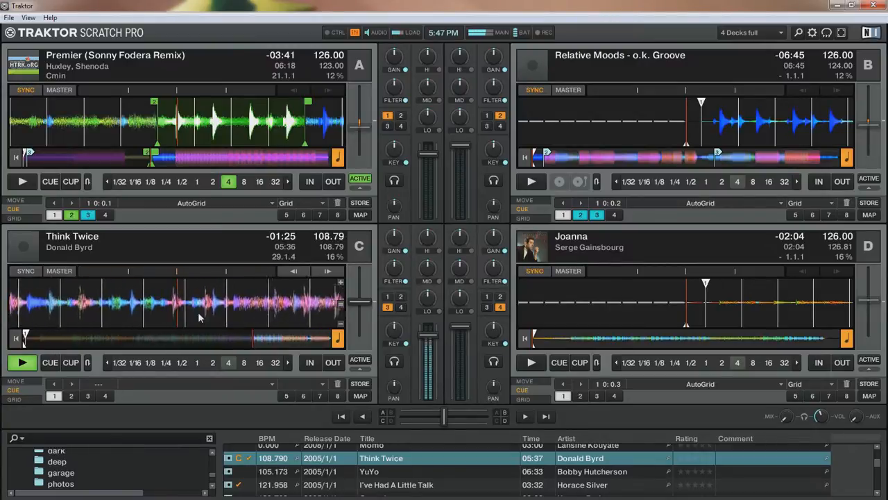
left_click_drag(104, 312, 232, 317)
left_click(27, 367)
left_click_drag(148, 309, 175, 315)
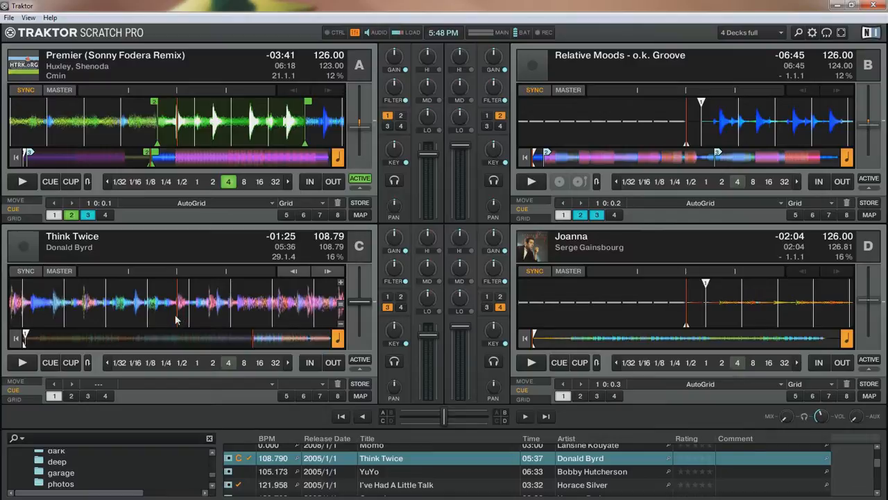
left_click_drag(170, 317, 182, 319)
Turn off snap in the 2 Deck FX layout and go back to the 4 Decks full layout.
left_click(741, 35)
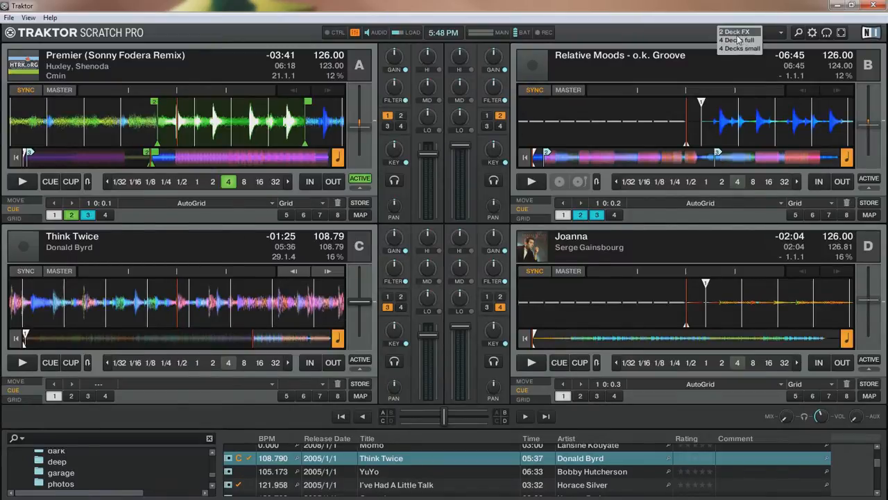
left_click(737, 32)
left_click(487, 81)
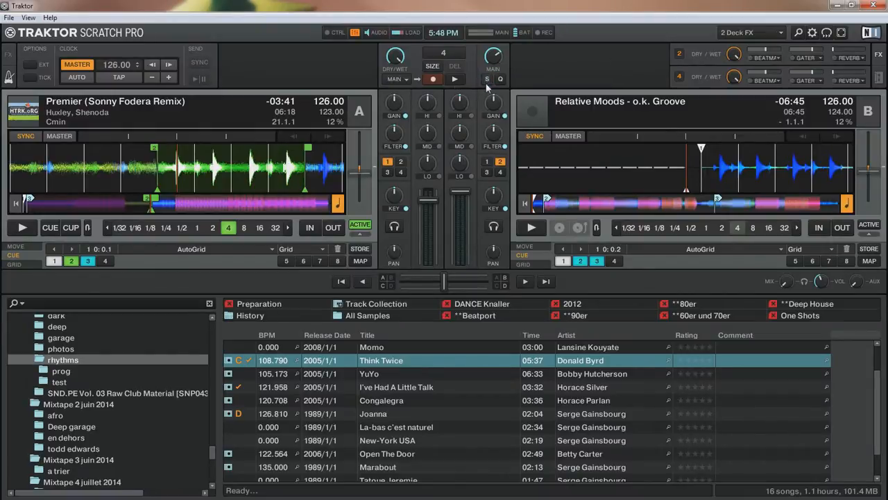
left_click(766, 34)
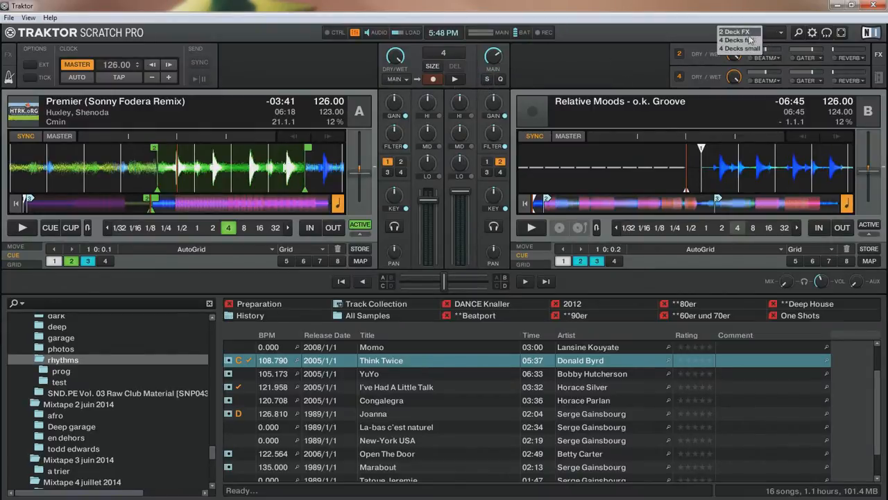
left_click(748, 40)
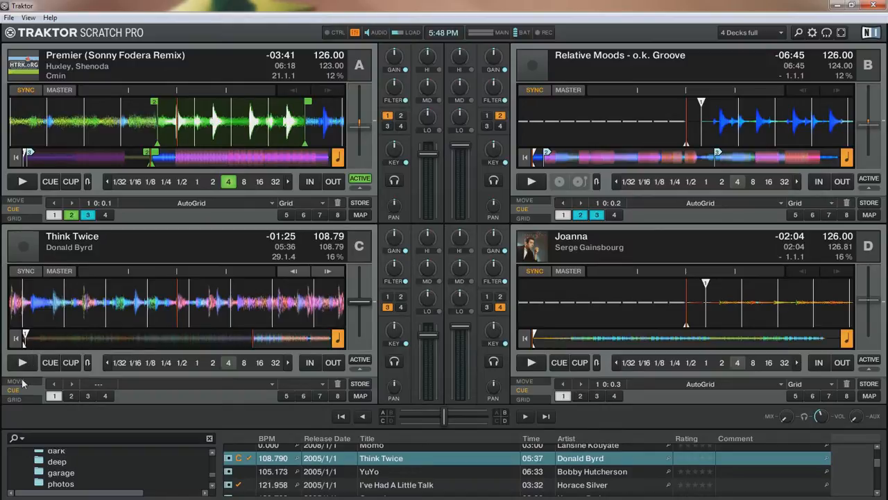
In deck C's cue controls, store the playhead position as hotcue 2 and audition it.
left_click(14, 399)
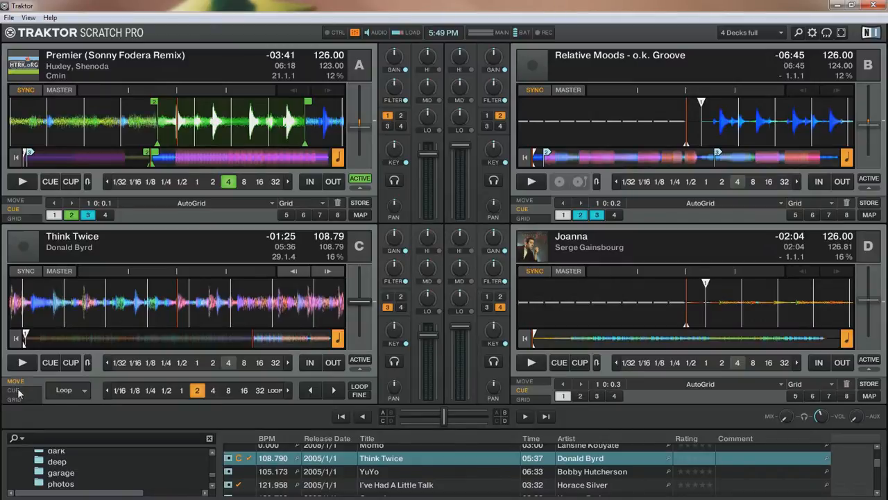
left_click(17, 392)
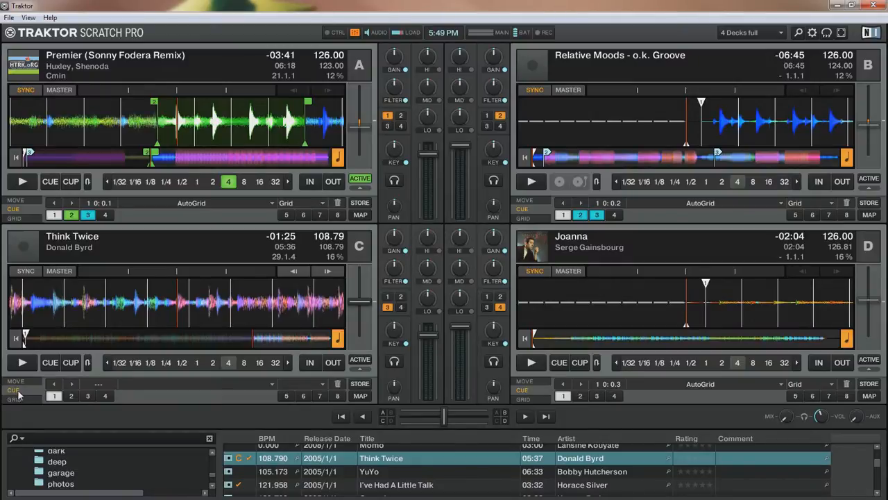
left_click(71, 395)
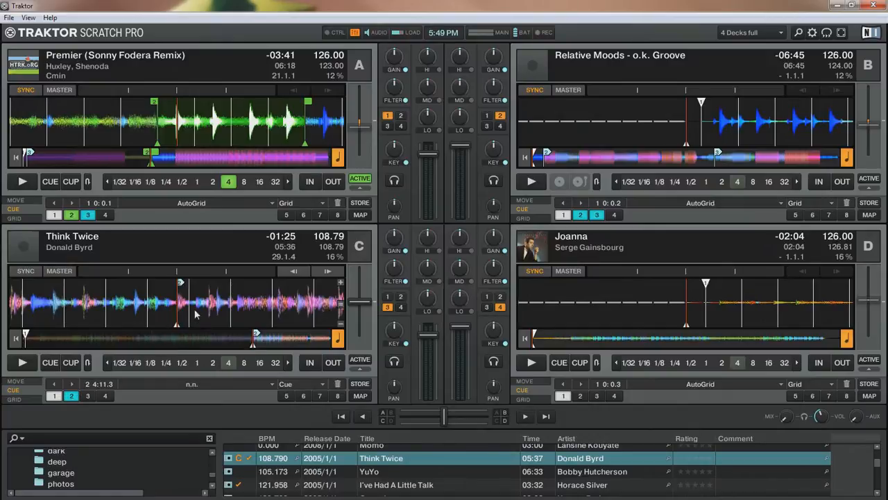
left_click(72, 397)
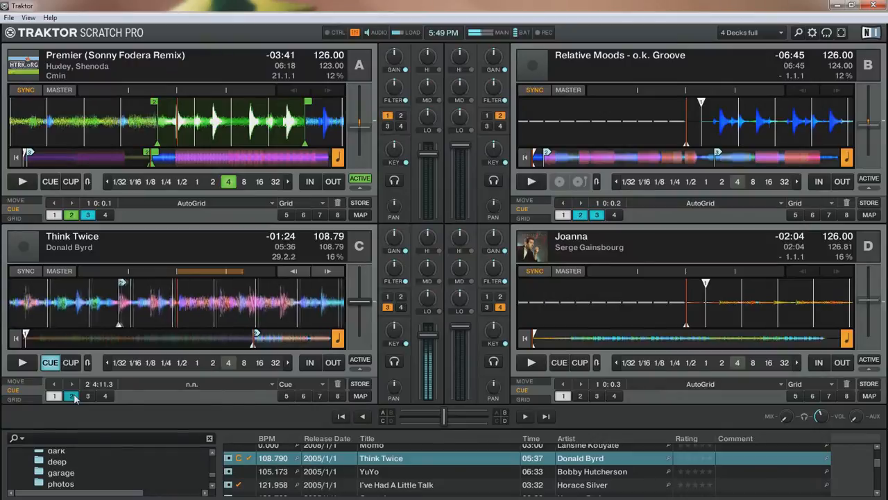
left_click(75, 398)
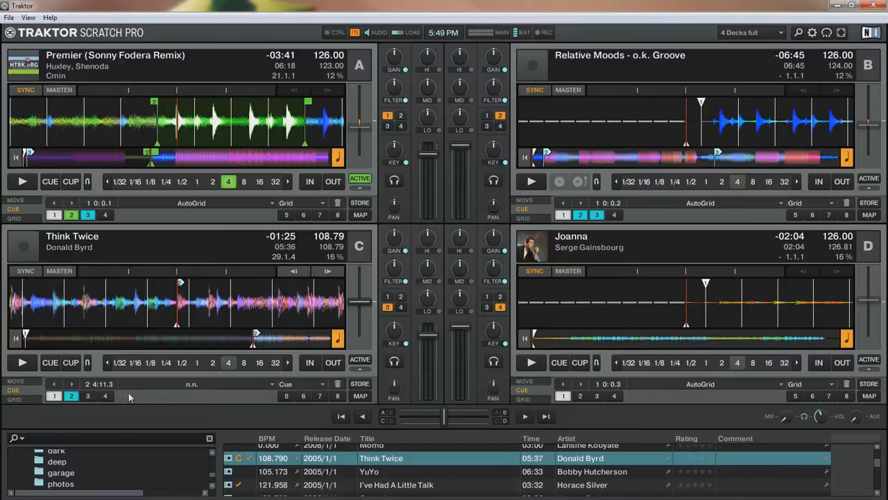
Change the type of deck C's hotcue 2 from Cue to Grid.
left_click(309, 384)
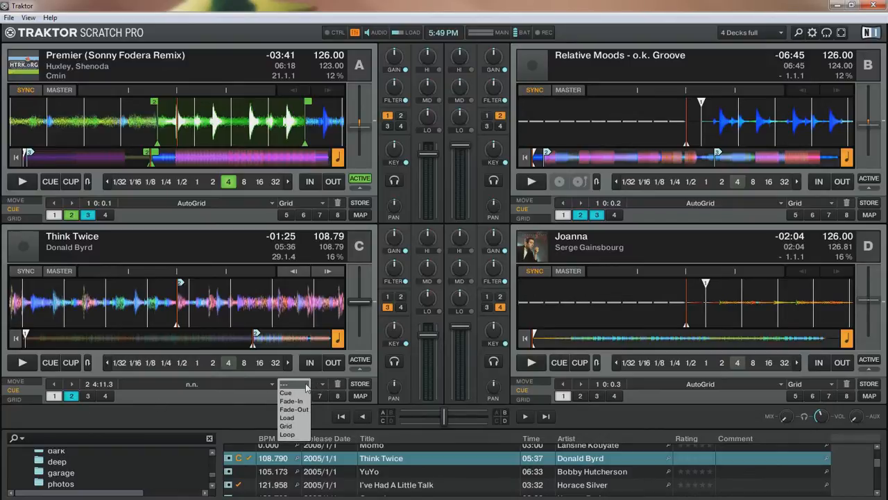
left_click(288, 426)
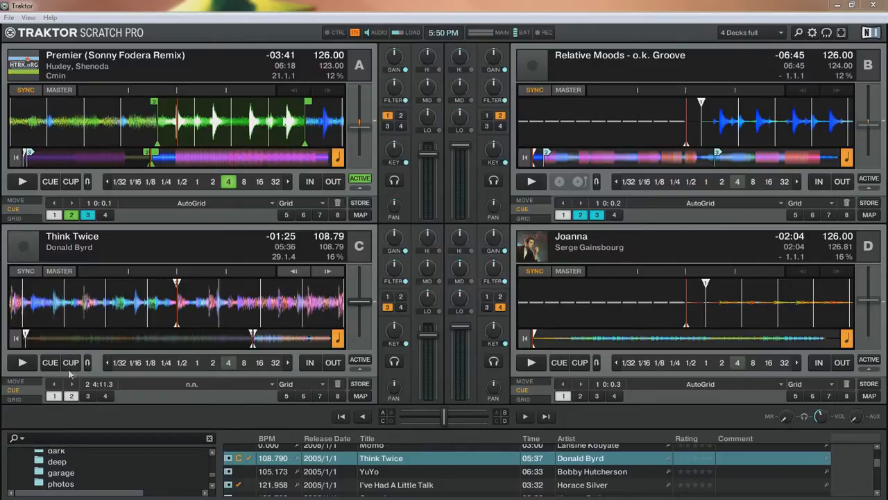
Open deck C's grid controls, play the track, and tap along with the beat to set the tempo to 103.117 BPM.
left_click(14, 400)
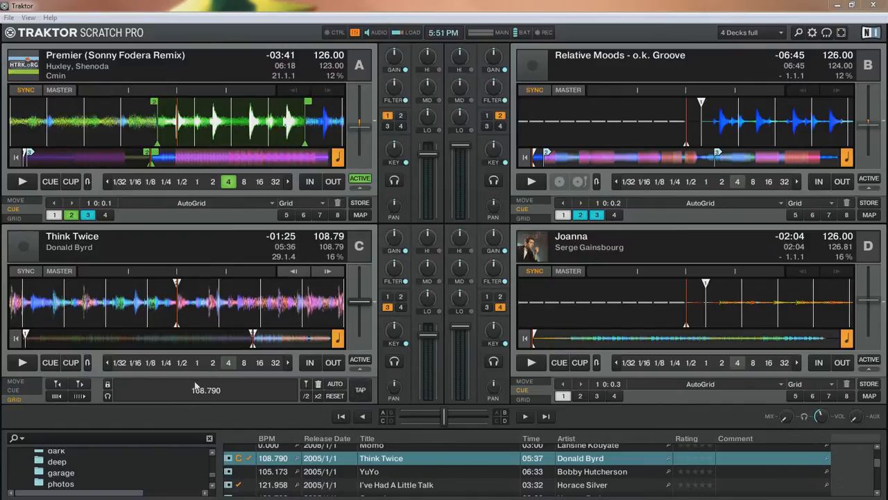
left_click(23, 365)
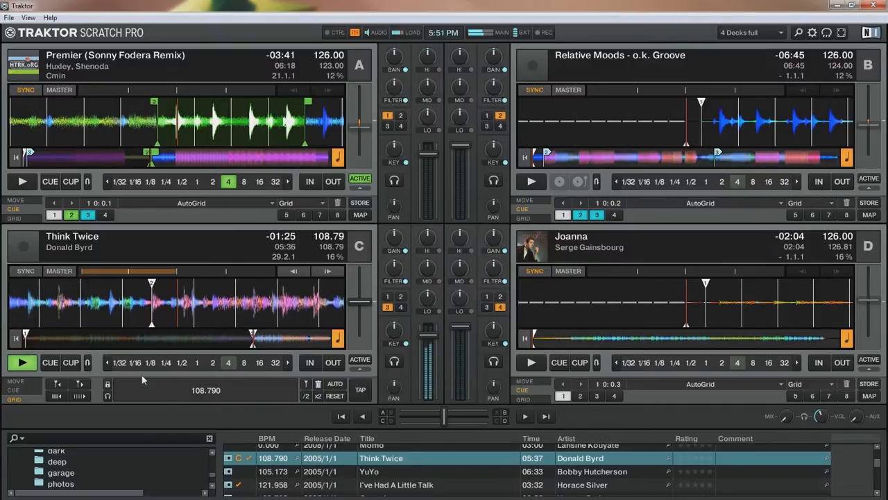
left_click(356, 392)
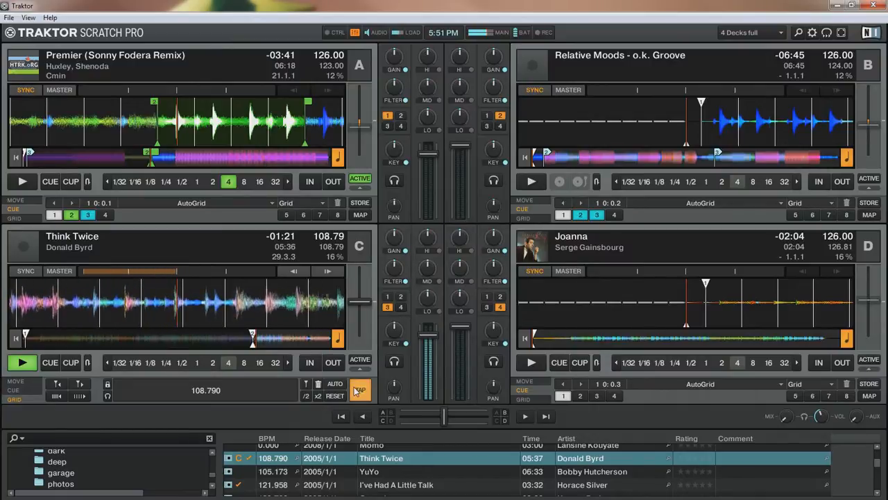
left_click(357, 392)
left_click(358, 391)
left_click(360, 392)
left_click(358, 391)
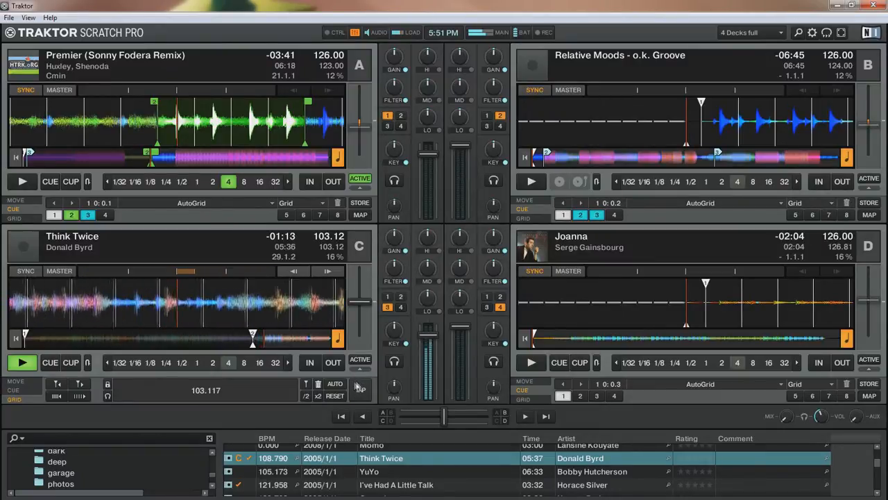
Pause deck C and move its playhead back to the grid marker of hotcue 2.
left_click(24, 363)
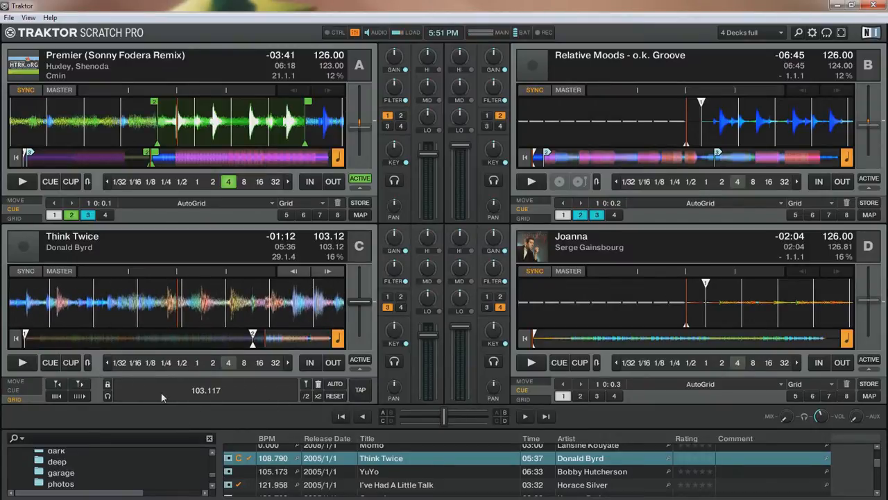
left_click(263, 340)
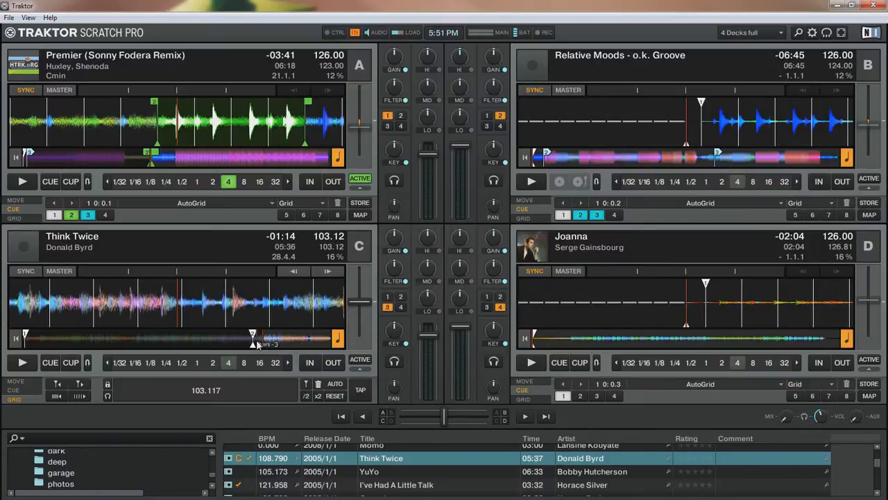
left_click(257, 340)
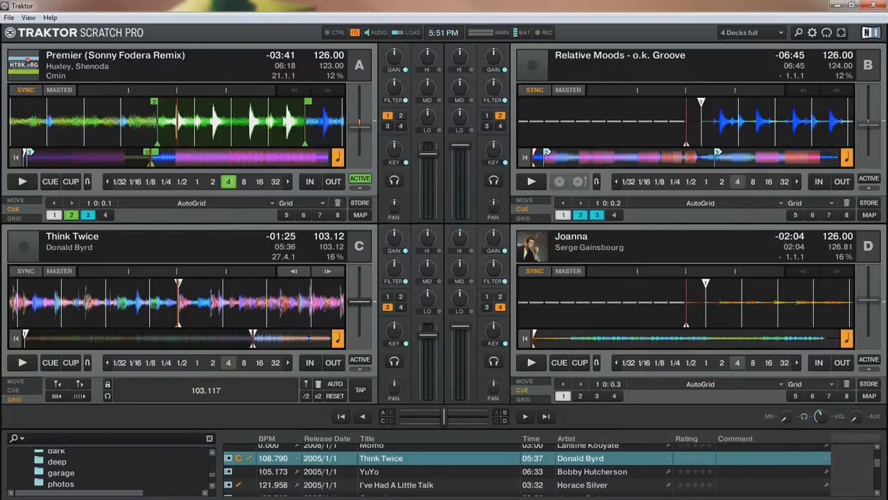
Turn on snap in the 2 Deck FX layout and return to the 4 Decks full layout.
left_click(741, 33)
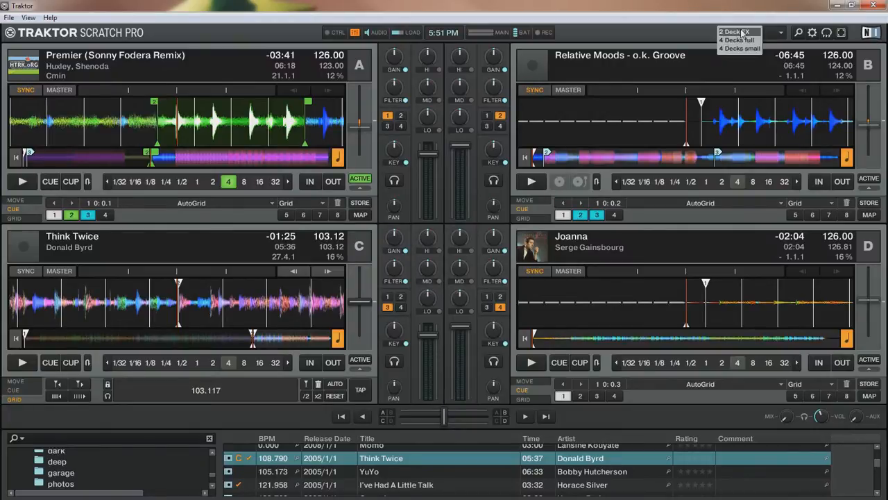
left_click(735, 35)
left_click(487, 78)
left_click(756, 36)
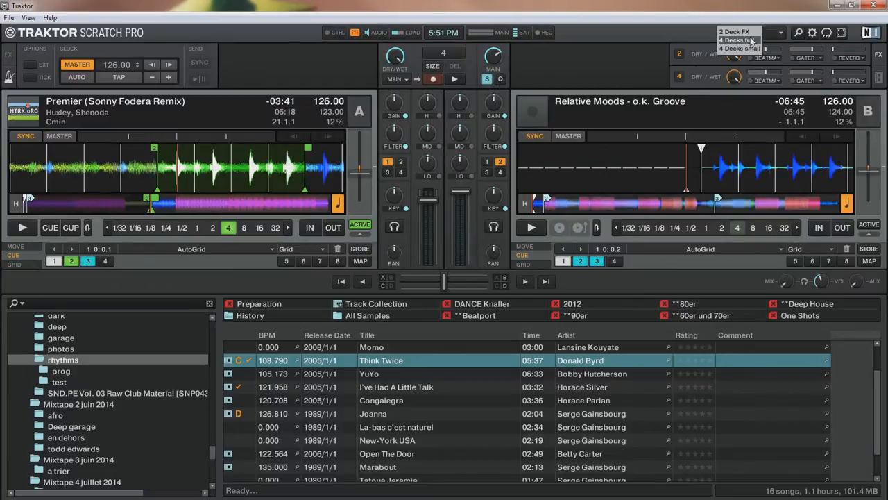
left_click(752, 42)
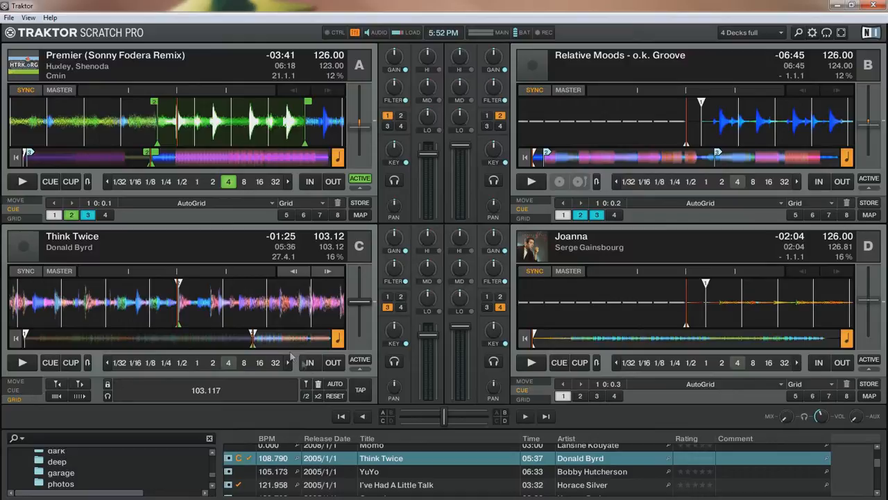
Activate a 4-beat loop at deck C's grid marker, audition it, scrub inside it, and release the loop.
left_click_drag(270, 316, 79, 314)
left_click(359, 360)
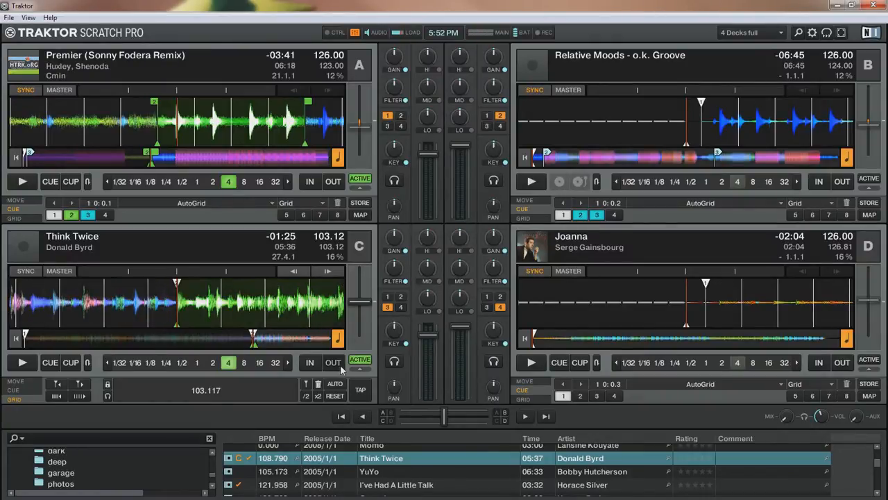
left_click(24, 362)
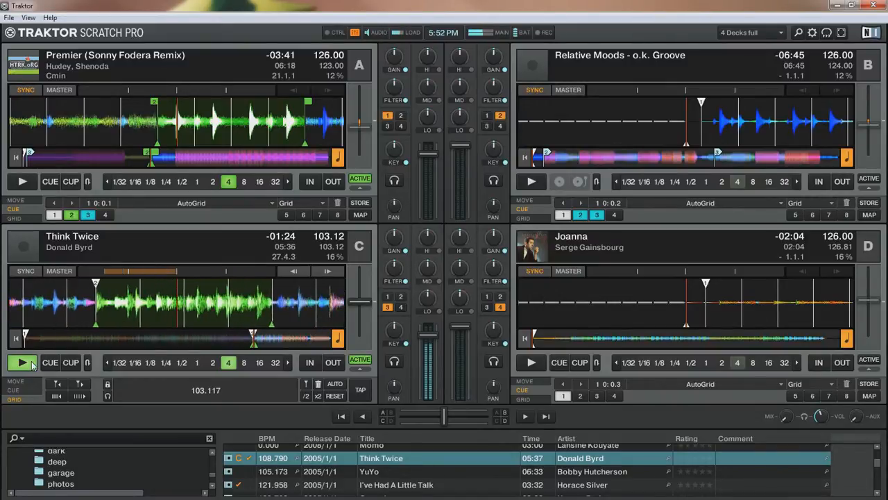
left_click(32, 365)
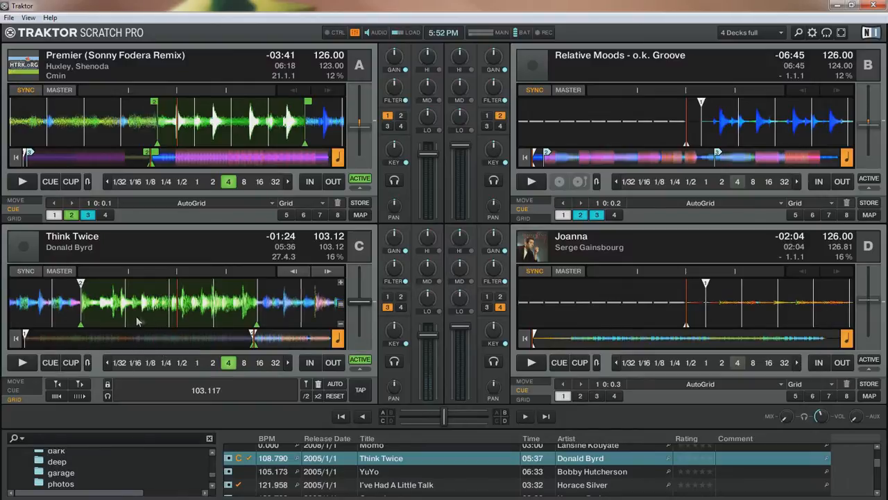
left_click_drag(152, 324, 156, 326)
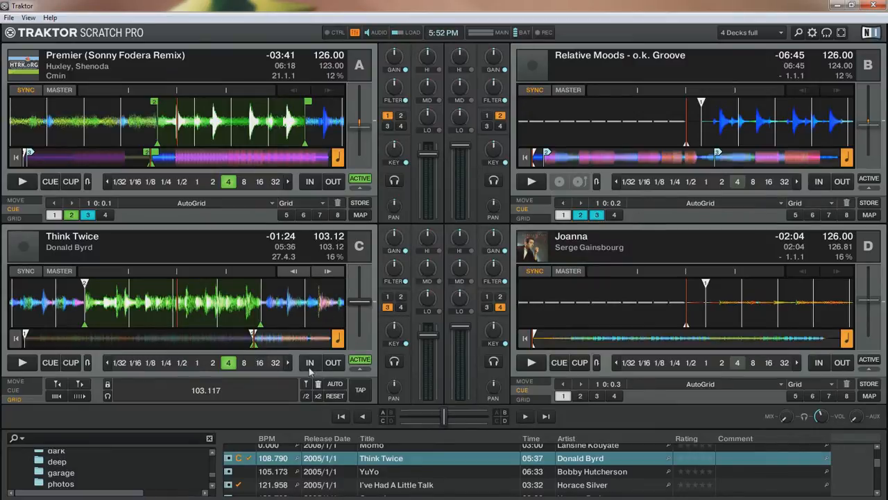
left_click(360, 359)
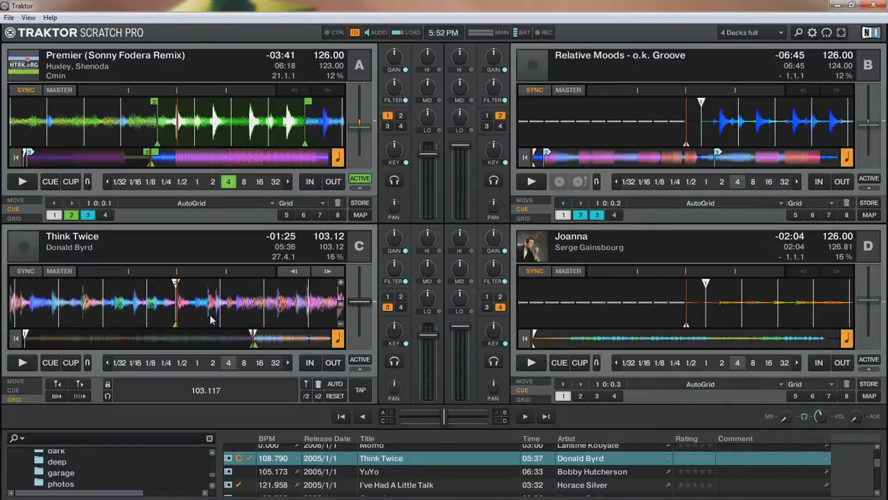
Set a 4-beat loop from deck C's grid marker again and play it, pausing at the loop's end.
left_click(228, 362)
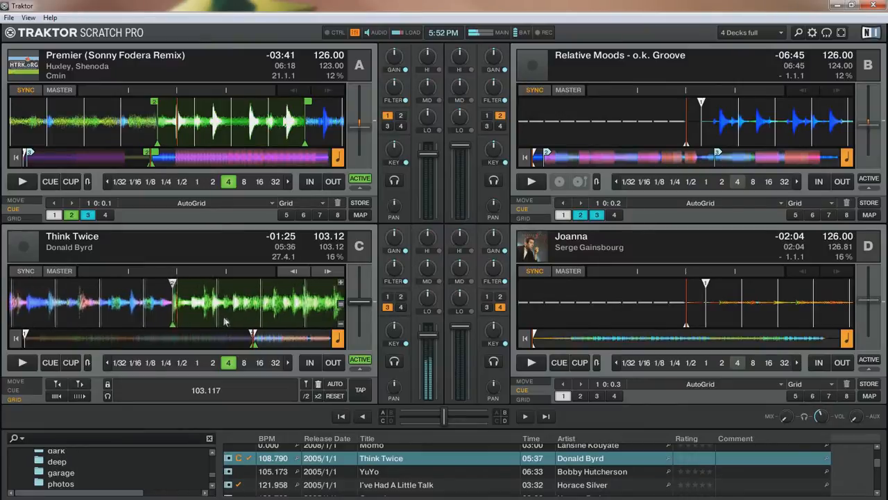
left_click(41, 361)
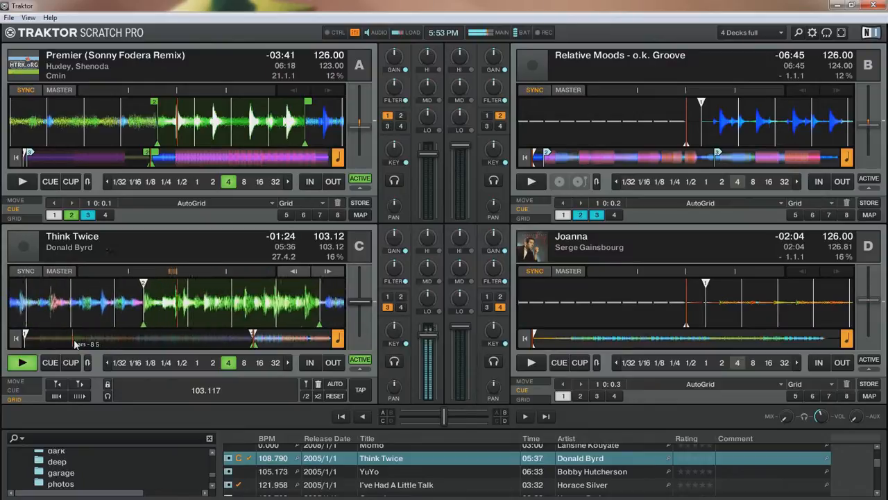
left_click(25, 363)
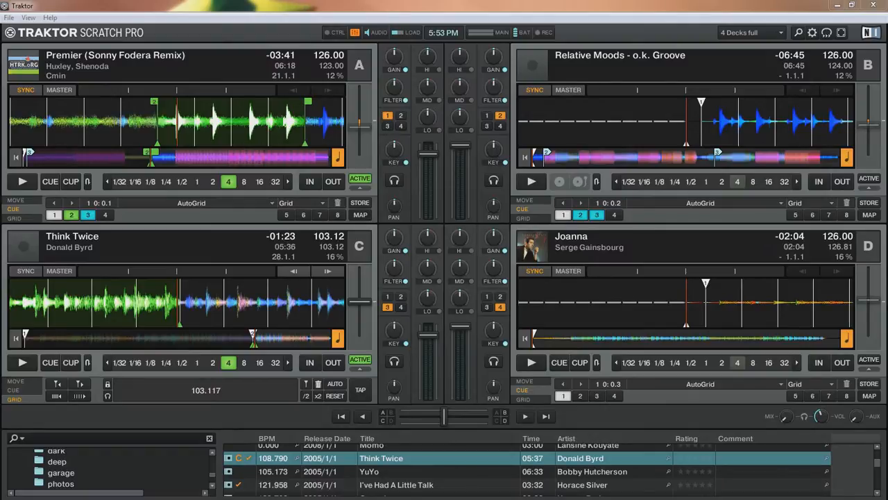
Release deck C's loop and set the grid tempo to 103.917 BPM, checking the beat lines against the waveform.
left_click(360, 360)
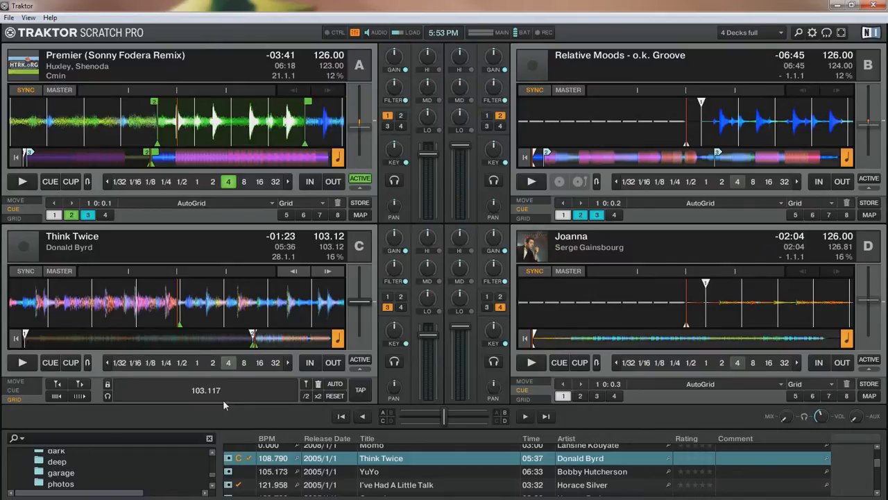
mouse_move(151, 392)
left_mouse_down()
mouse_move(156, 408)
mouse_move(158, 370)
mouse_move(162, 390)
left_mouse_up()
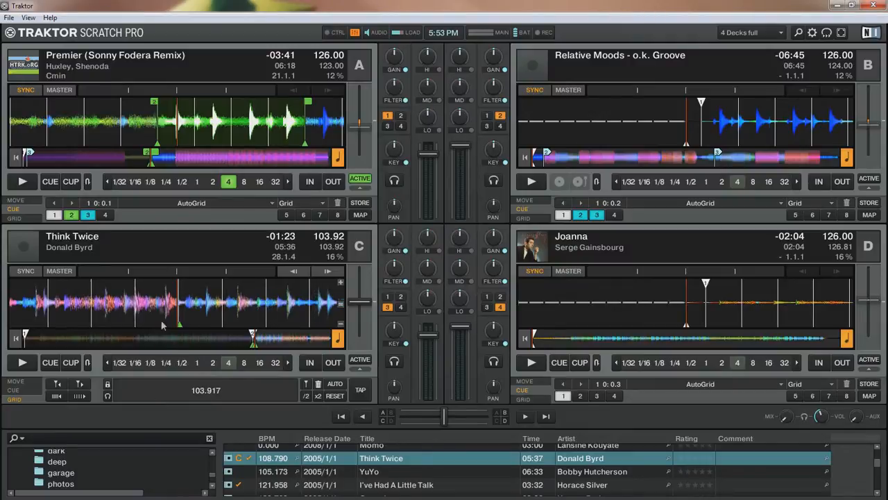
mouse_move(179, 316)
left_mouse_down()
mouse_move(291, 315)
mouse_move(179, 320)
left_mouse_up()
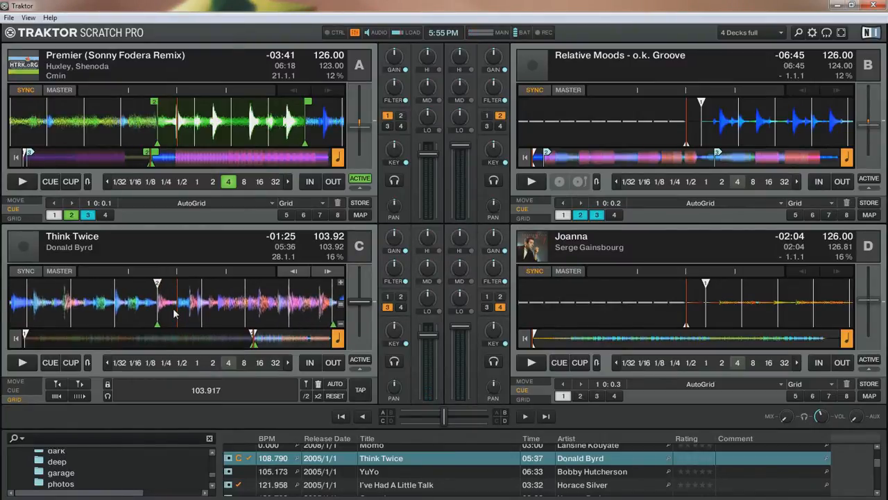
Jump between deck C's hotcues 1 and 2 and scrub around hotcue 2 to compare the grid lines with the beats.
left_click(14, 390)
left_click(71, 396)
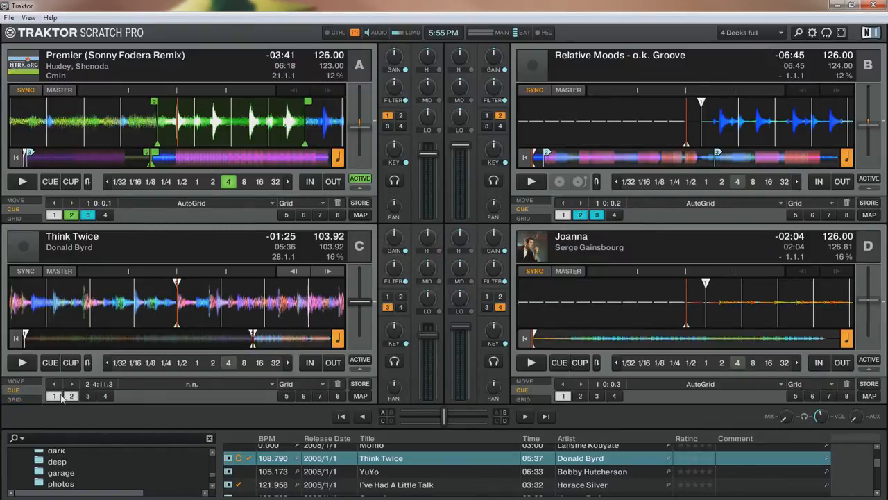
left_click(54, 396)
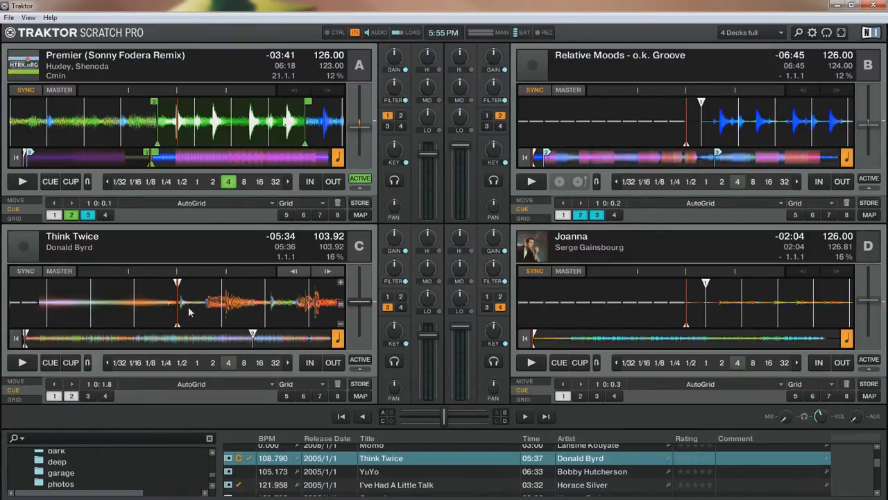
left_click(72, 395)
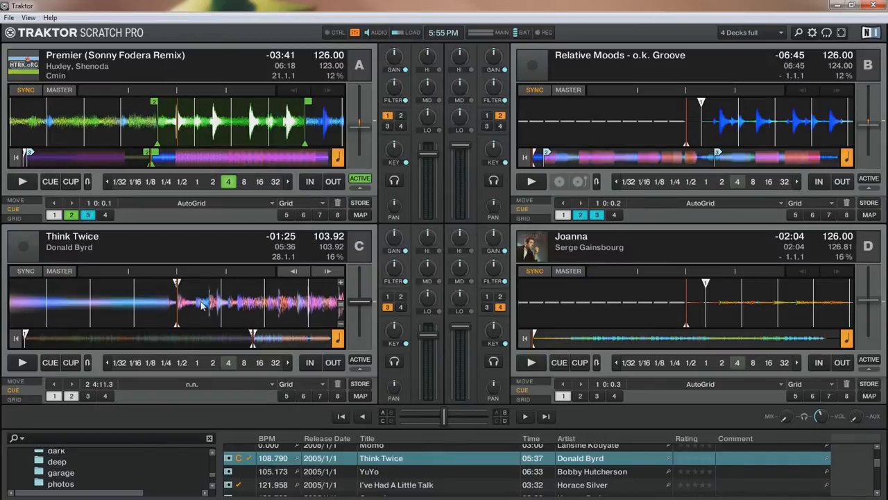
left_click_drag(201, 305, 7, 295)
left_click_drag(155, 299, 294, 318)
left_click_drag(227, 309, 234, 309)
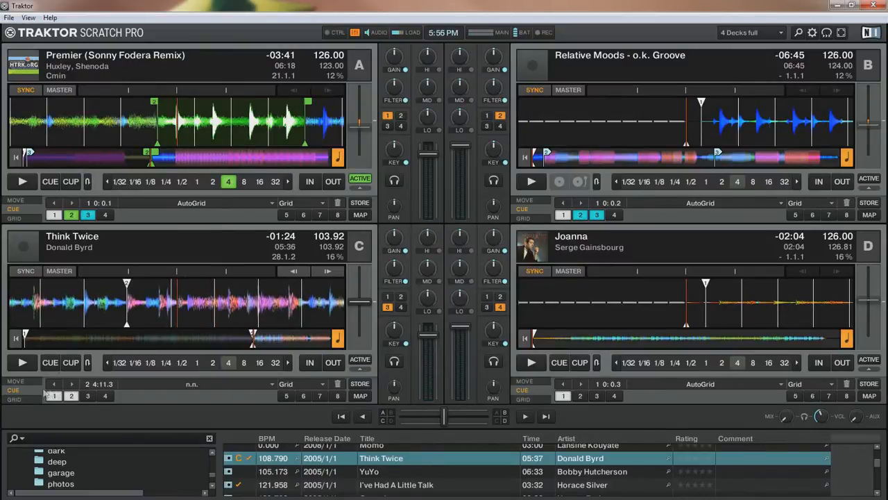
In deck C's grid controls, nudge the grid marker near hotcue 2 earlier and later in small increments to line it up with the beat.
left_click(14, 400)
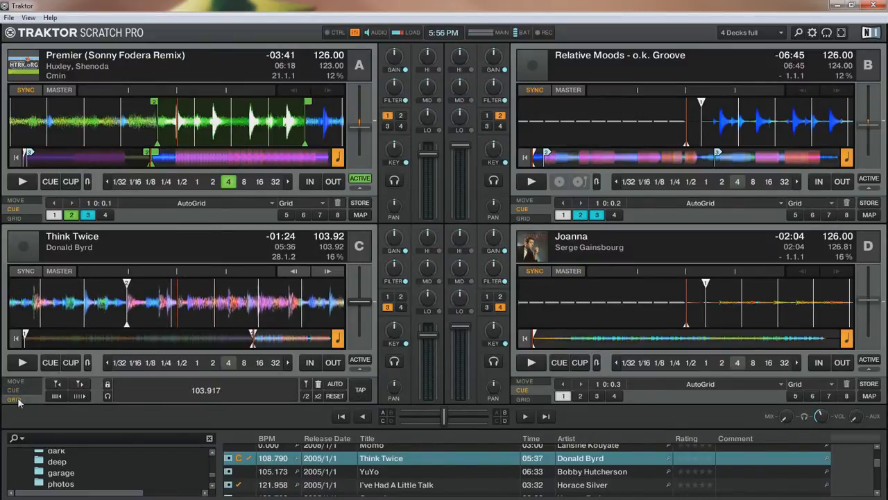
left_click(54, 386)
left_click(54, 386)
left_click(56, 385)
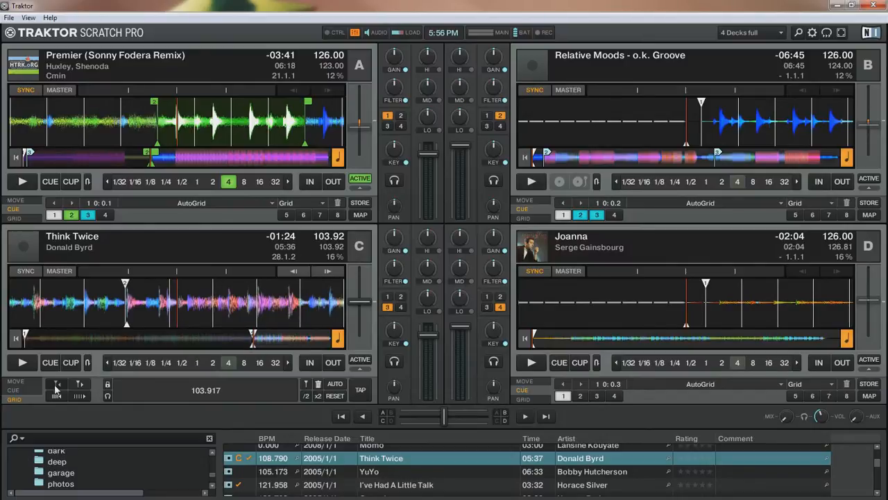
left_click(78, 388)
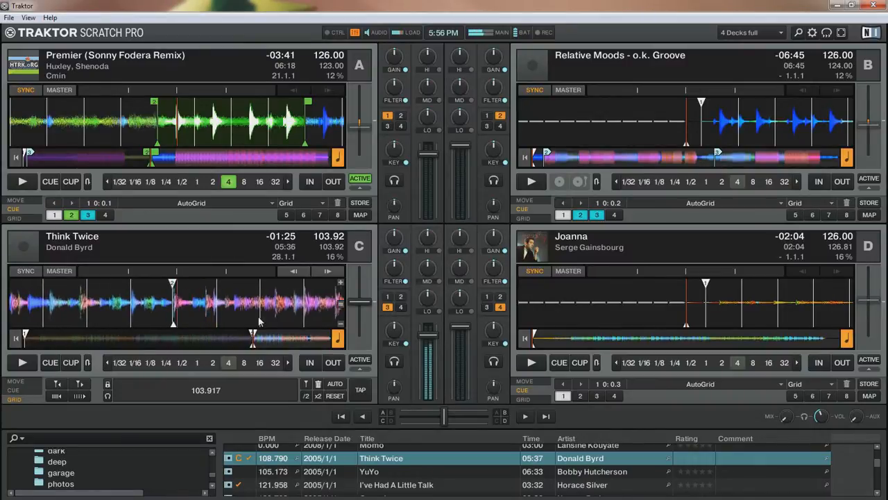
left_click(59, 387)
left_click(59, 387)
left_click(59, 388)
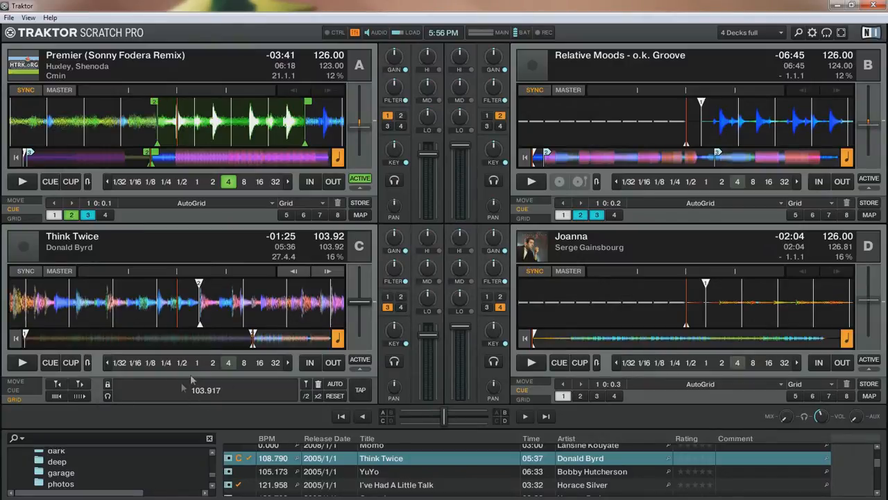
Fine-tune deck C's grid tempo down to 103.883 BPM, up to 103.921 BPM, and settle on 103.917 BPM.
left_click_drag(208, 324, 147, 323)
left_click(82, 397)
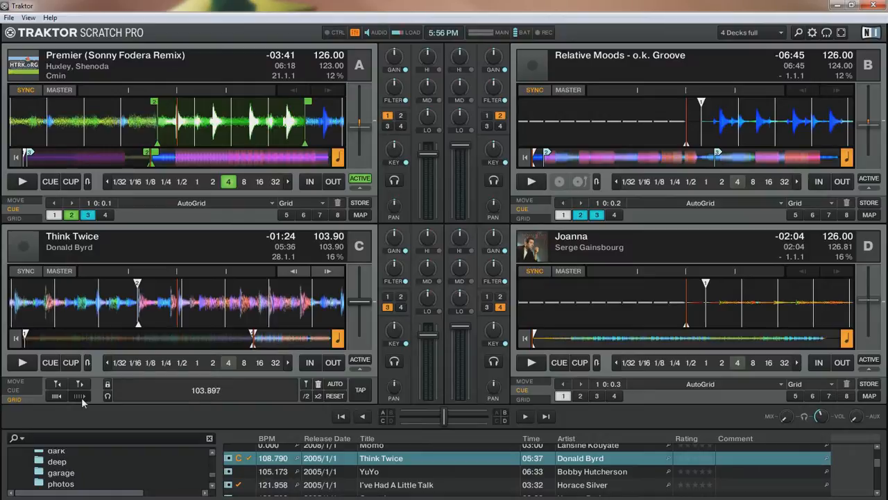
left_click(84, 397)
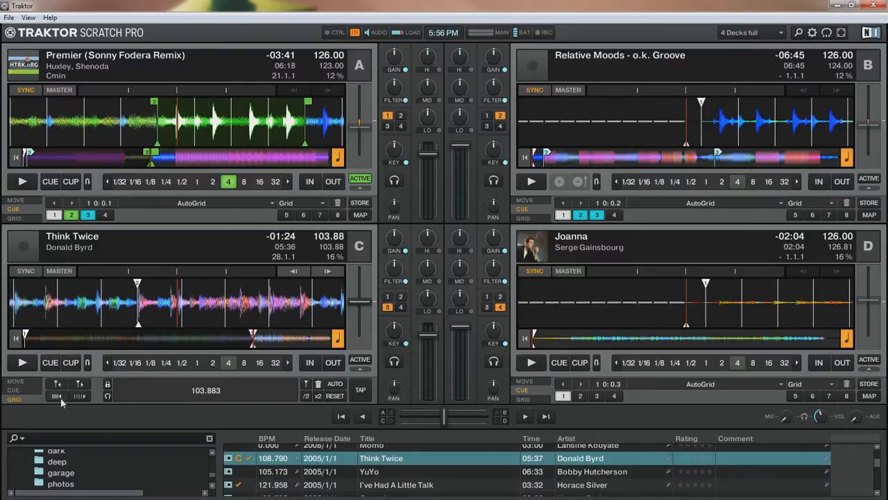
left_click(58, 399)
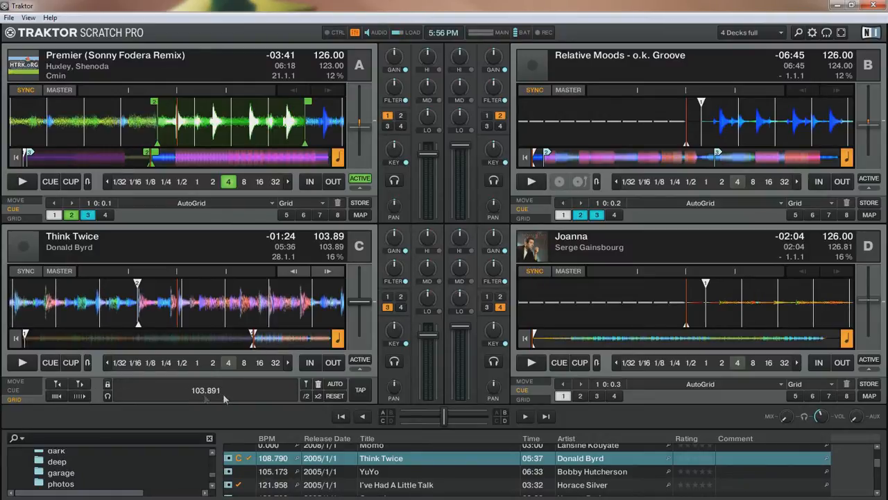
left_click(60, 396)
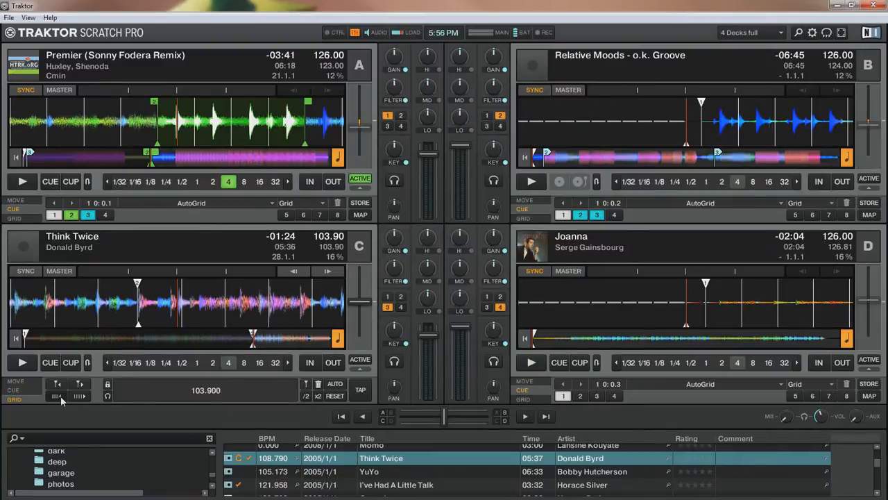
left_click(60, 395)
left_click(60, 396)
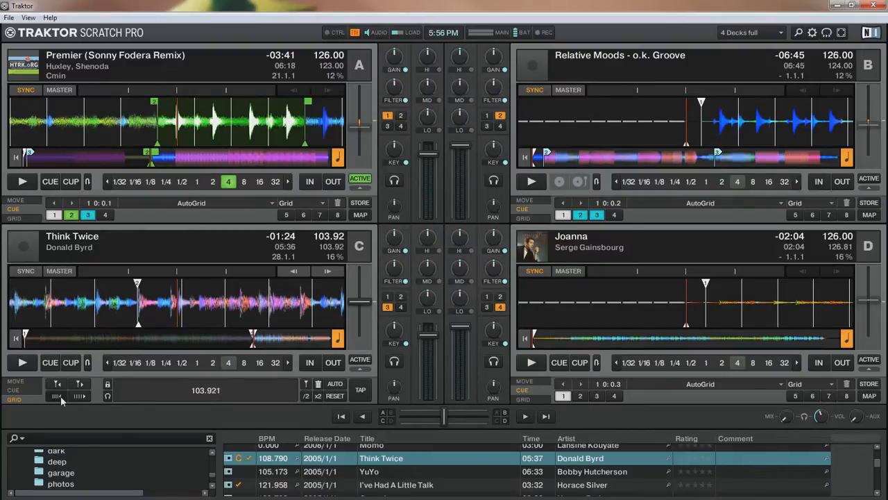
left_click_drag(176, 313, 266, 319)
left_click(78, 396)
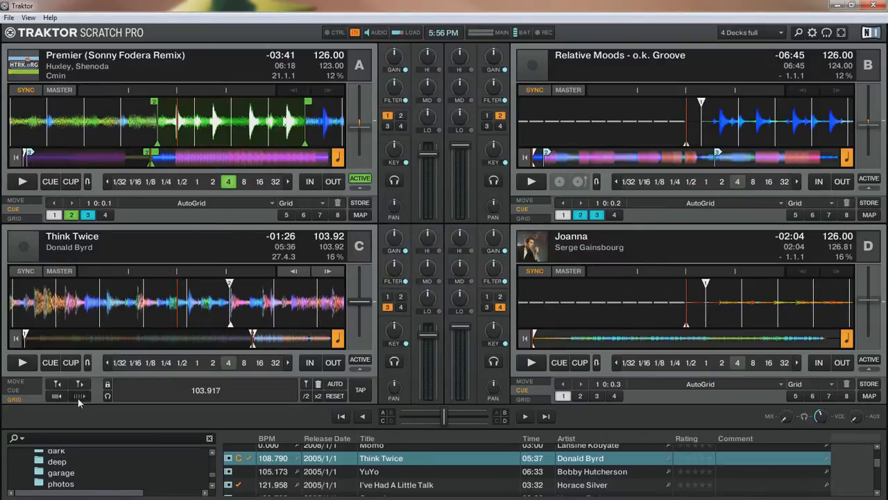
Lower deck C's grid tempo to 103.916 BPM and inspect the grid marker against the beat at hotcue 2 up close.
left_click(78, 397)
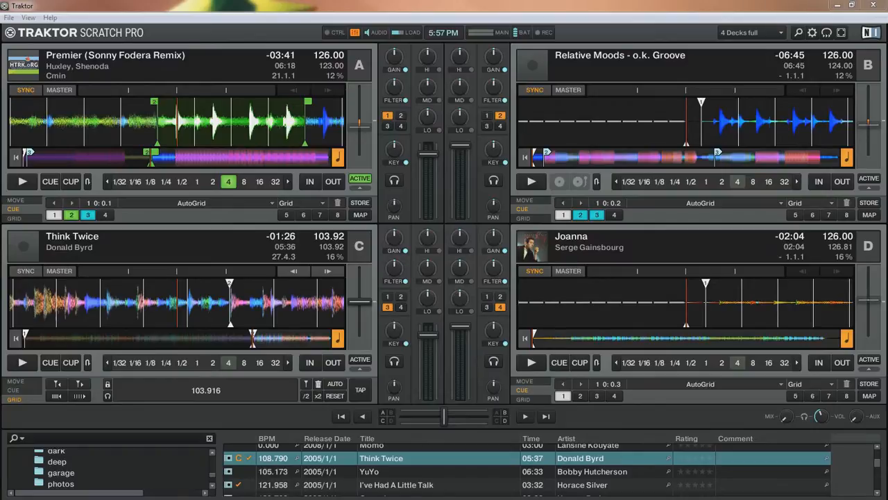
left_click_drag(264, 320, 201, 321)
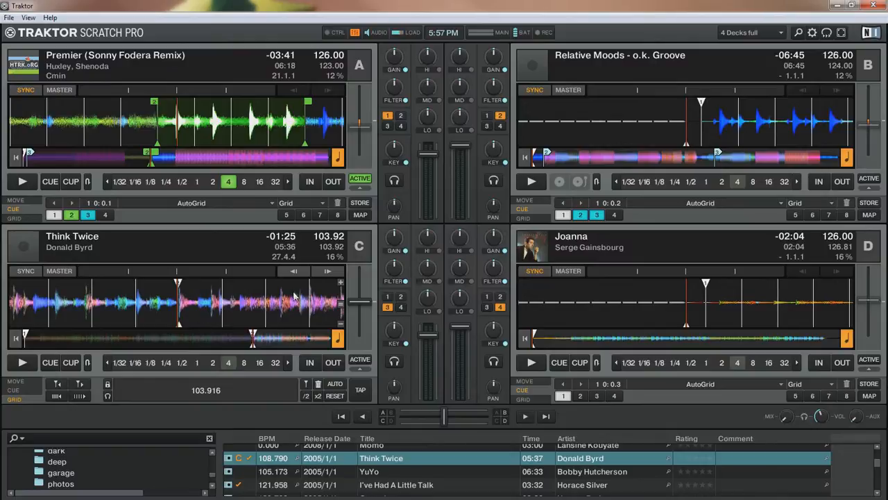
left_click(341, 284)
left_click(341, 283)
left_click_drag(226, 307, 237, 305)
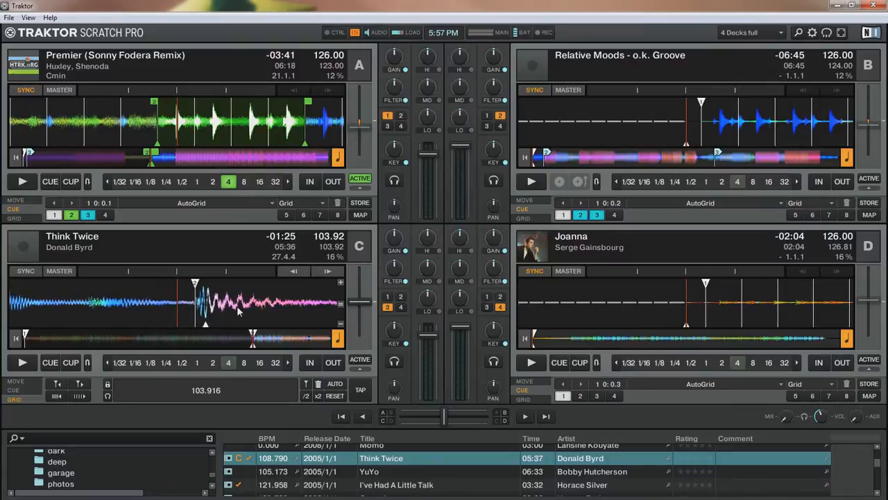
Nudge deck C's grid marker several increments earlier and a few increments later to align it with the beat at hotcue 2.
left_click(60, 385)
left_click(59, 385)
left_click(56, 383)
left_click(56, 384)
left_click(57, 384)
left_click(80, 385)
left_click(81, 387)
left_click(81, 386)
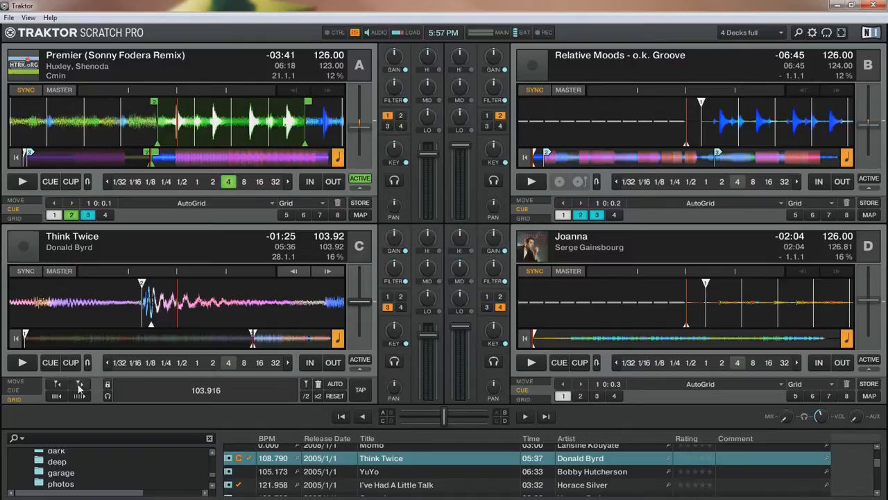
Scrub around hotcue 2 on deck C to compare the surrounding grid lines with the beats.
left_click_drag(245, 319, 170, 325)
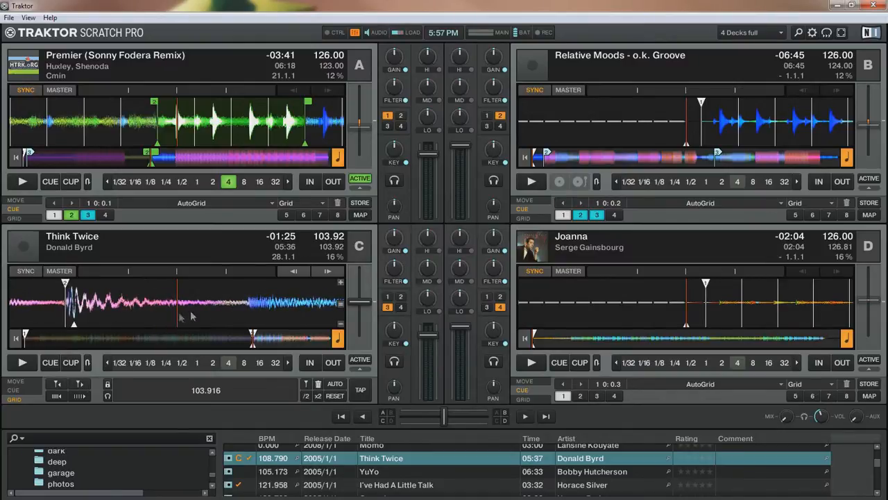
left_click(340, 324)
left_click(340, 323)
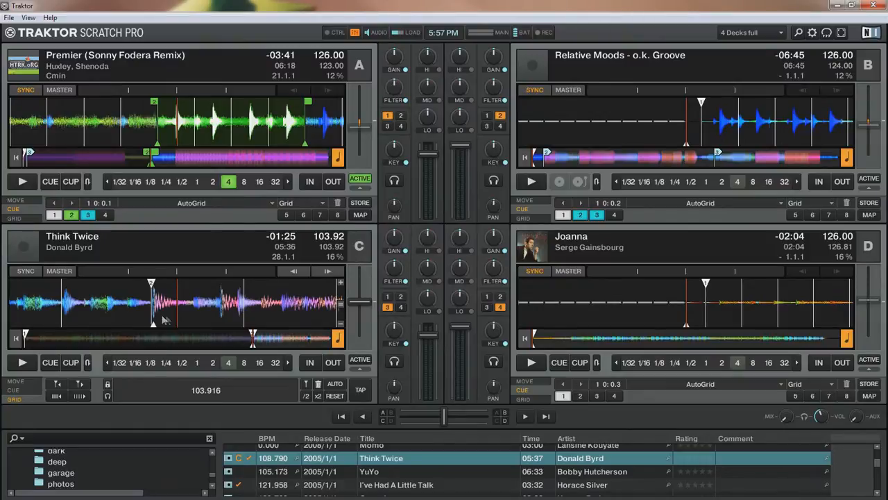
left_click_drag(164, 320, 136, 321)
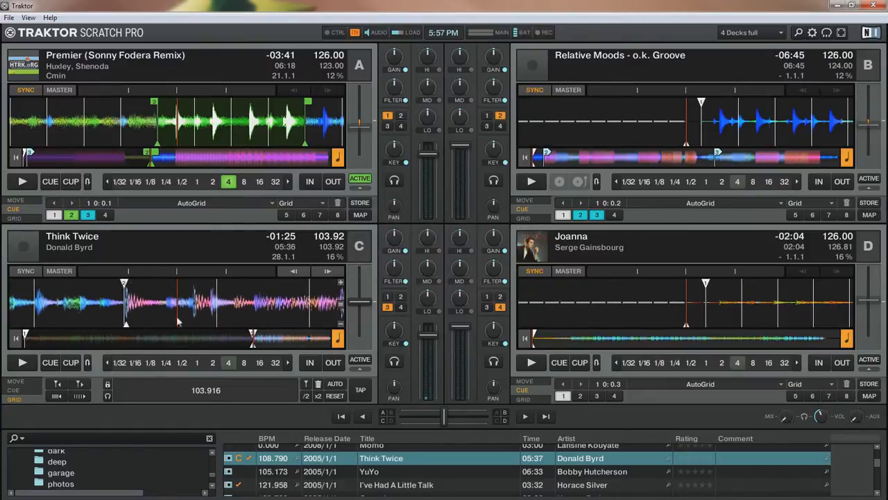
left_click(340, 323)
left_click(340, 323)
left_click_drag(198, 304, 210, 304)
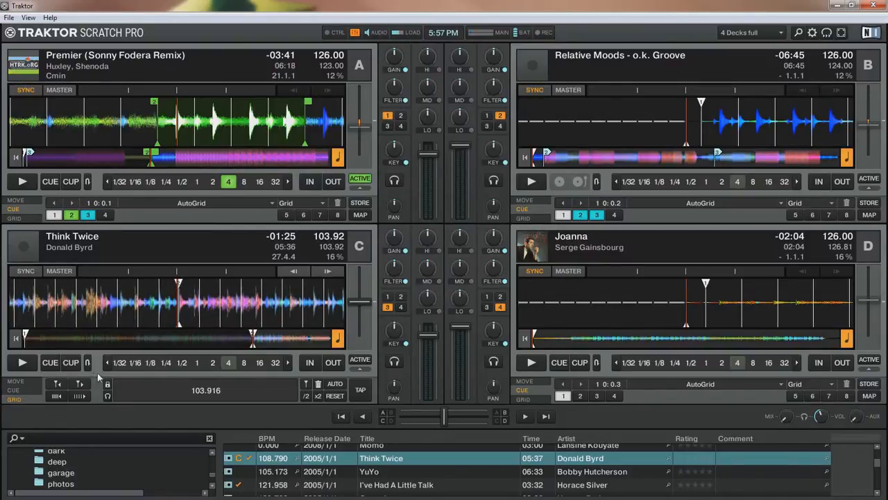
Audition deck C from hotcue 2 and scrub through the following bars to check the beats against the grid.
left_click(28, 392)
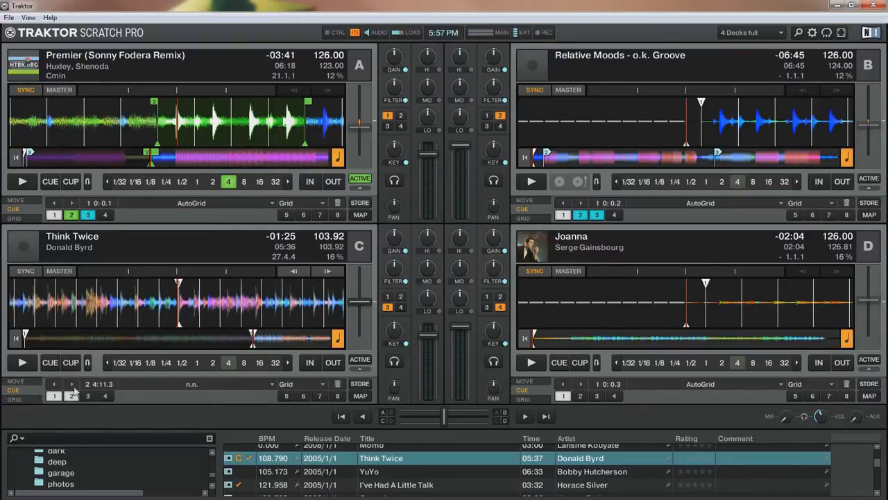
left_click(71, 397)
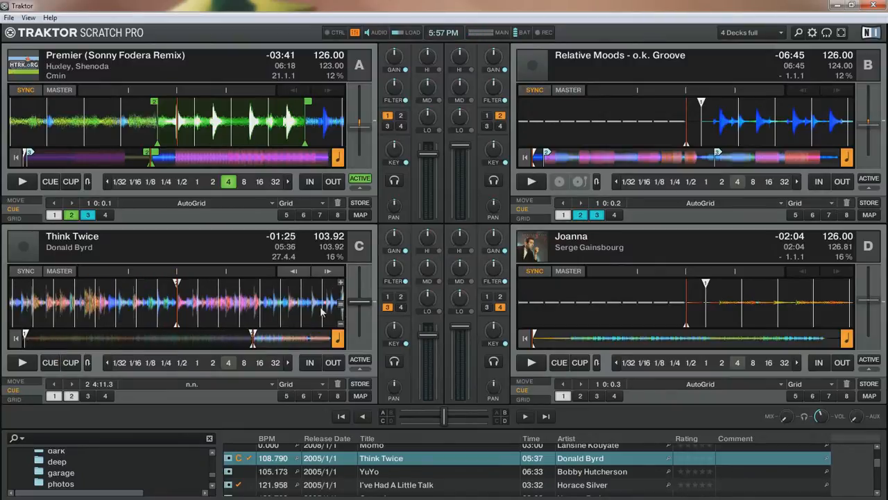
left_click(341, 283)
left_click_drag(287, 298, 169, 300)
left_click(72, 396)
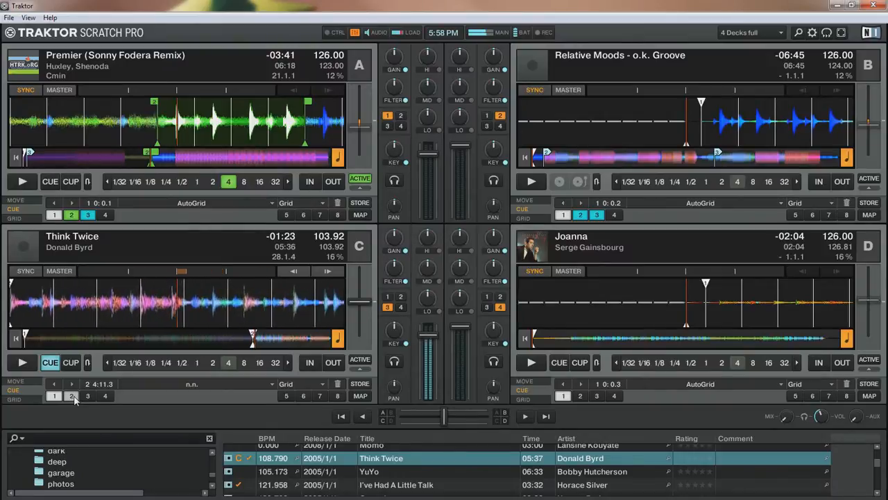
left_click(73, 397)
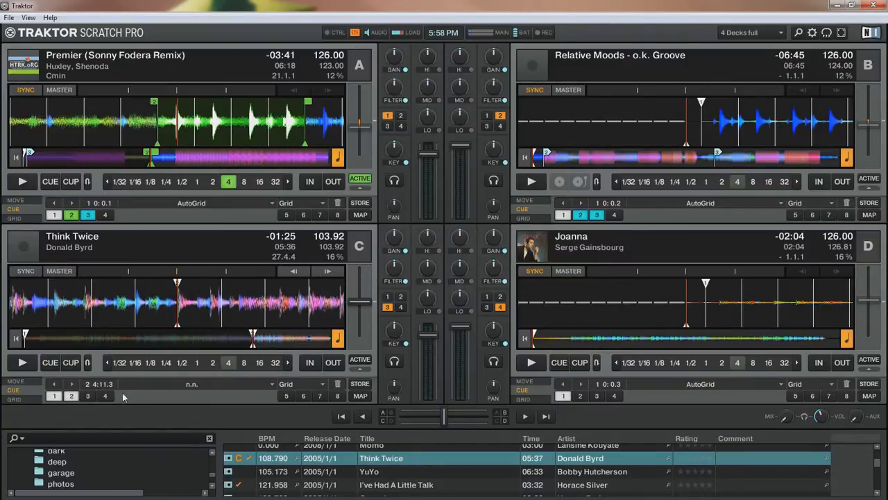
left_click_drag(233, 312, 155, 316)
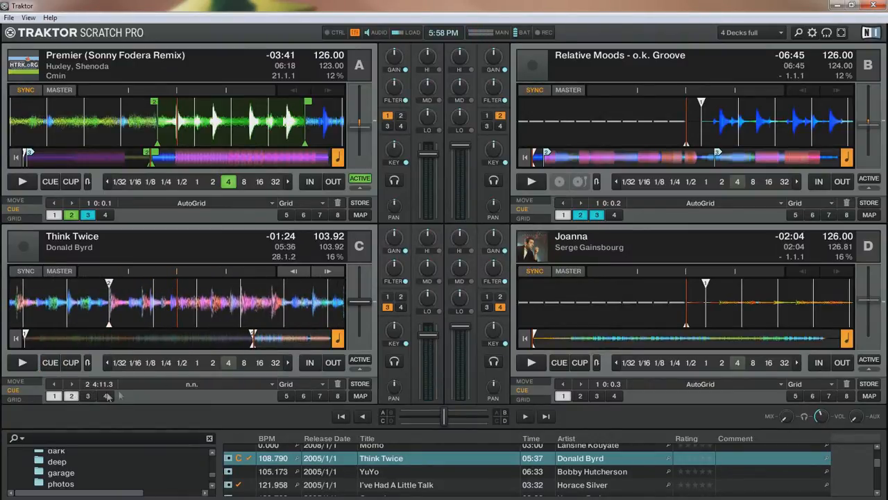
Raise deck C's grid tempo to 112.316 BPM in the grid controls.
left_click(15, 400)
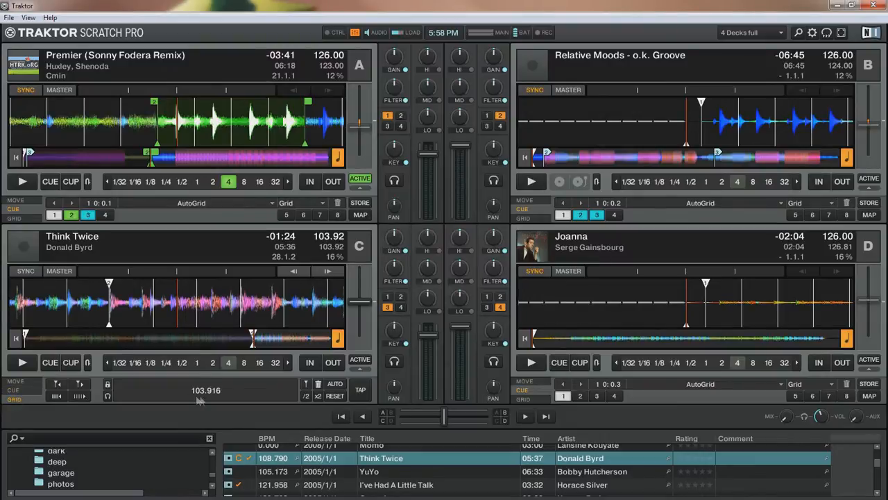
scroll(200, 391, "up", 2)
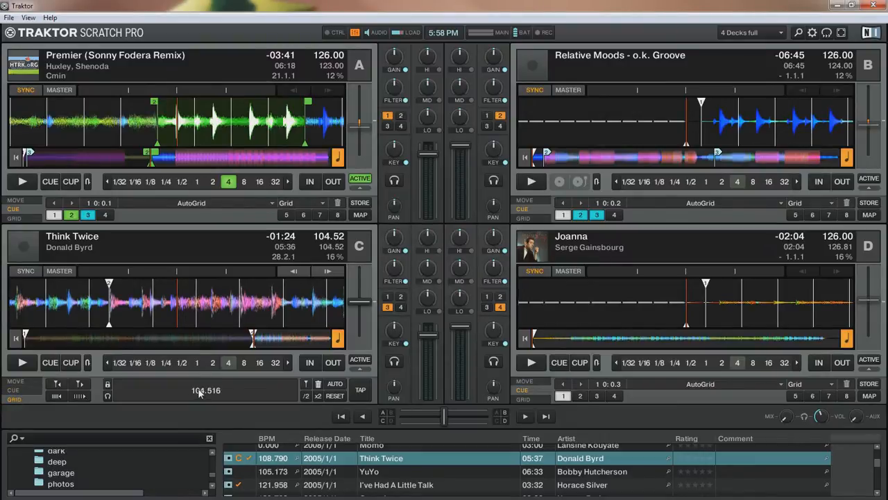
left_click_drag(197, 393, 187, 367)
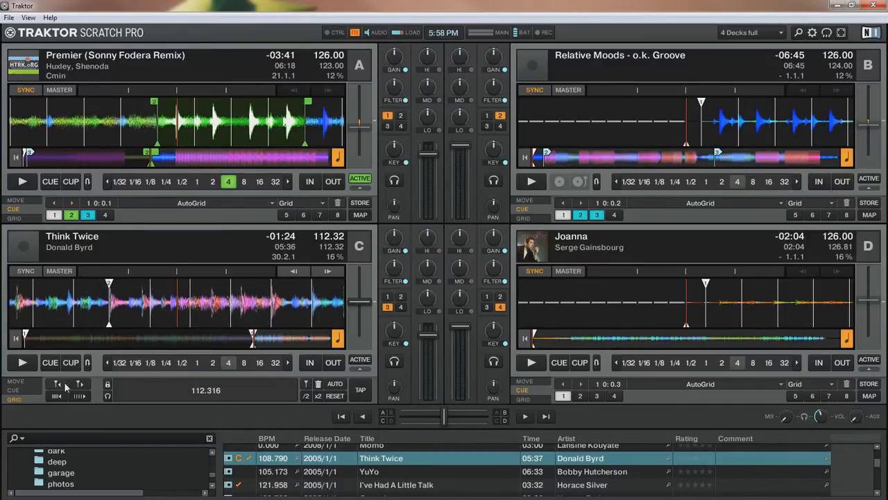
Audition deck C from hotcue 2, set a 4-beat loop there, and play it to hear how it fits the grid.
left_click(14, 390)
left_click(72, 395)
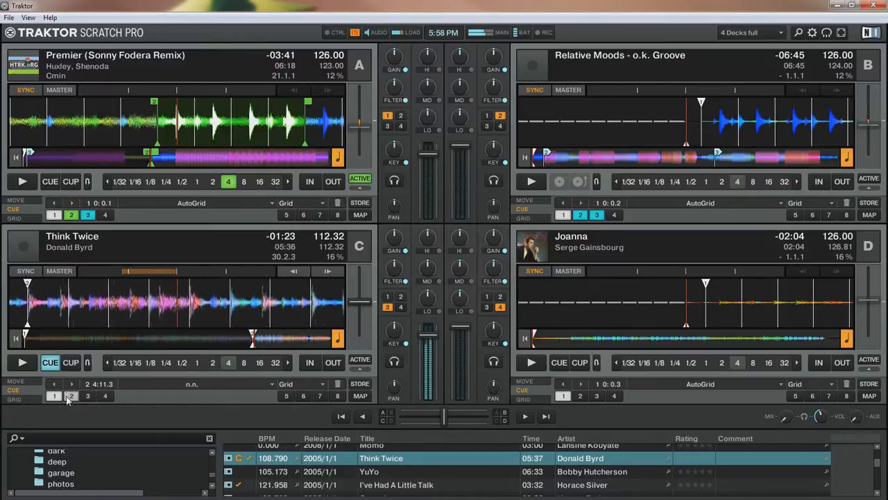
left_click(68, 397)
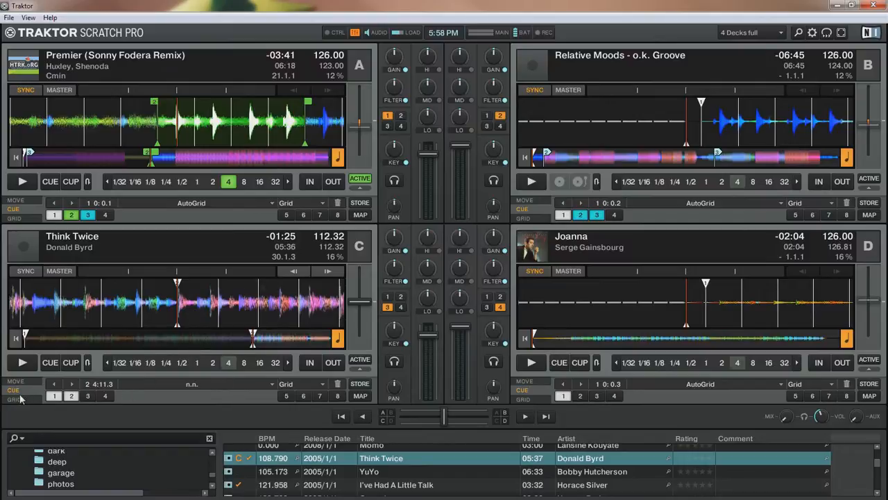
left_click(229, 363)
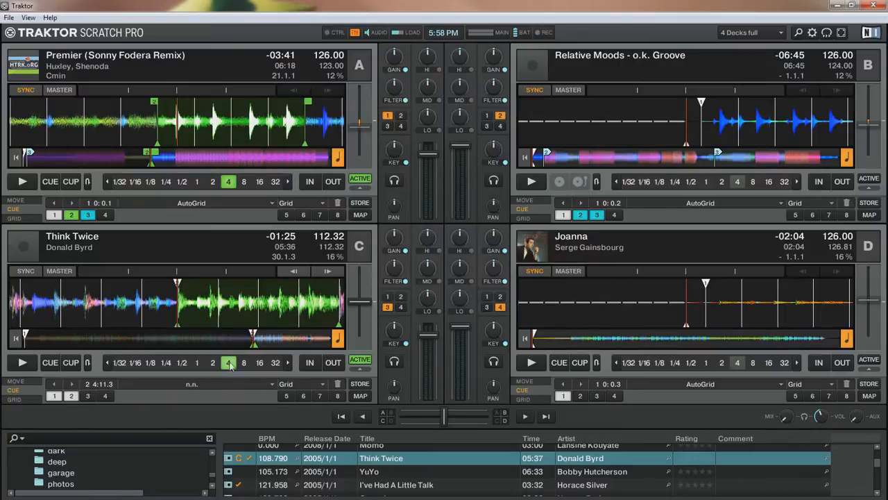
left_click(31, 367)
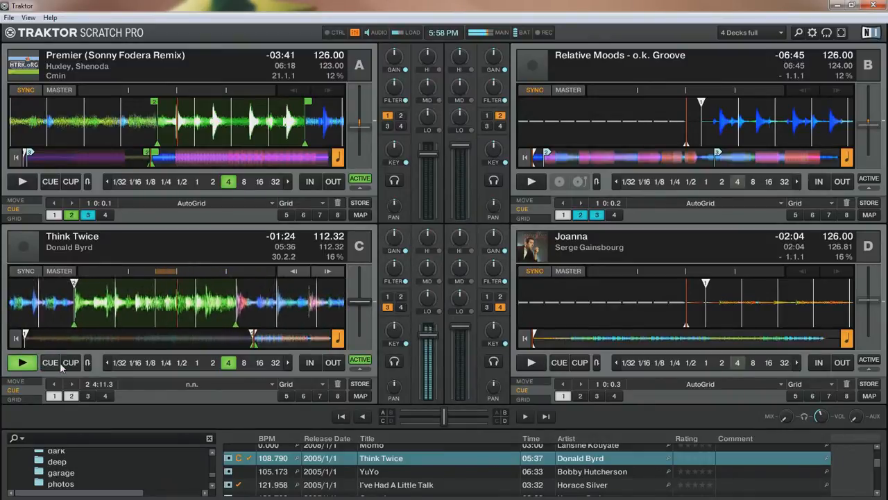
left_click(15, 400)
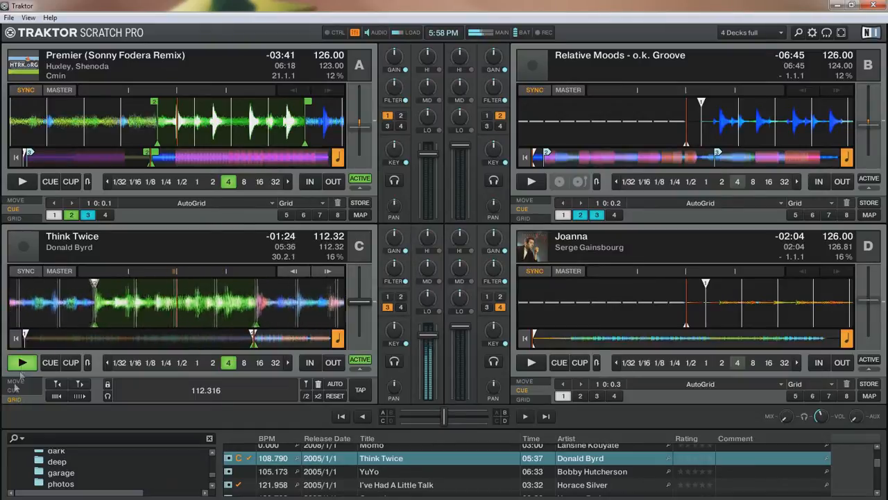
left_click(18, 363)
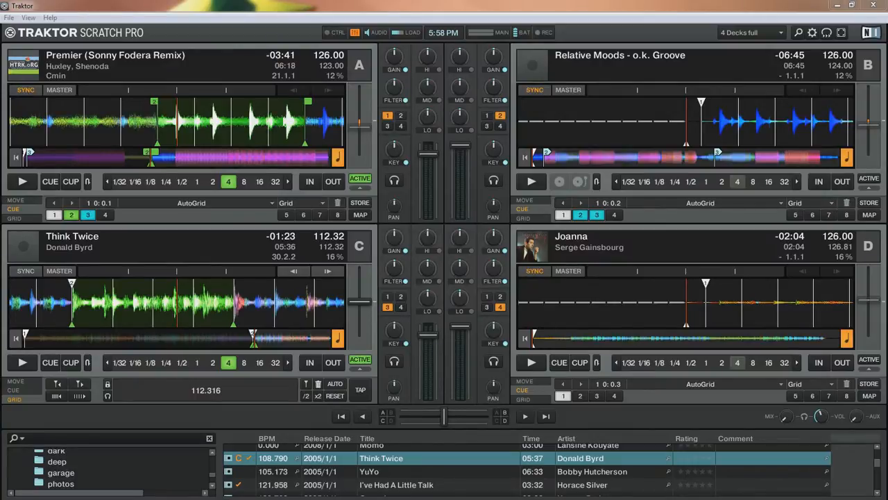
Enable sync on deck C and start deck A playing from an earlier part of the track.
left_click(26, 272)
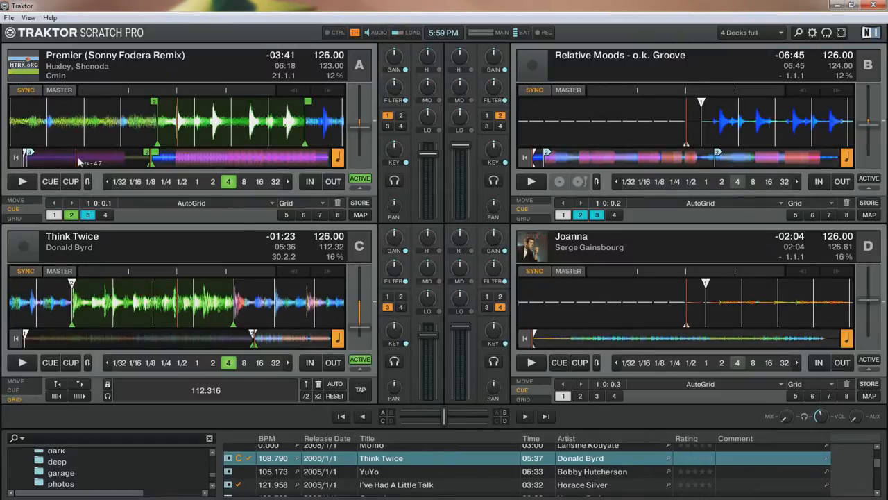
left_click_drag(76, 160, 55, 160)
left_click(23, 182)
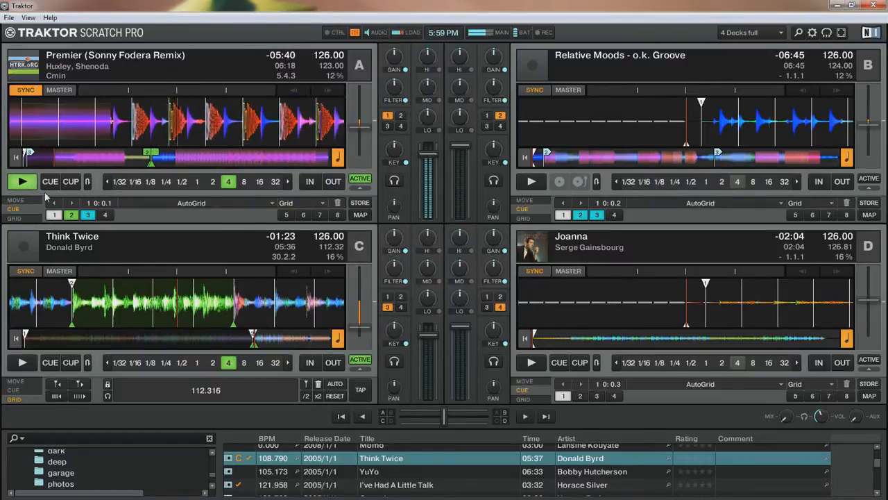
Start deck C alongside a 4-beat loop on deck A, and store deck A's loop as hotcue 4.
left_click(229, 182)
left_click(21, 362)
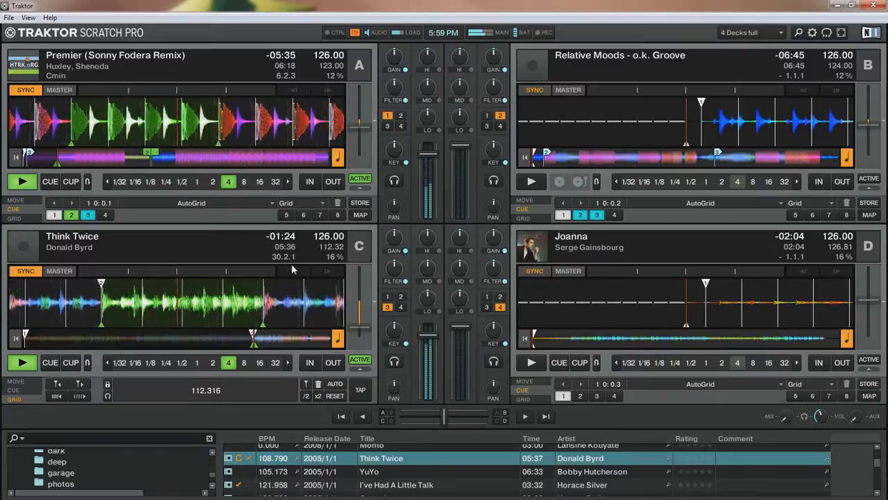
left_click(106, 215)
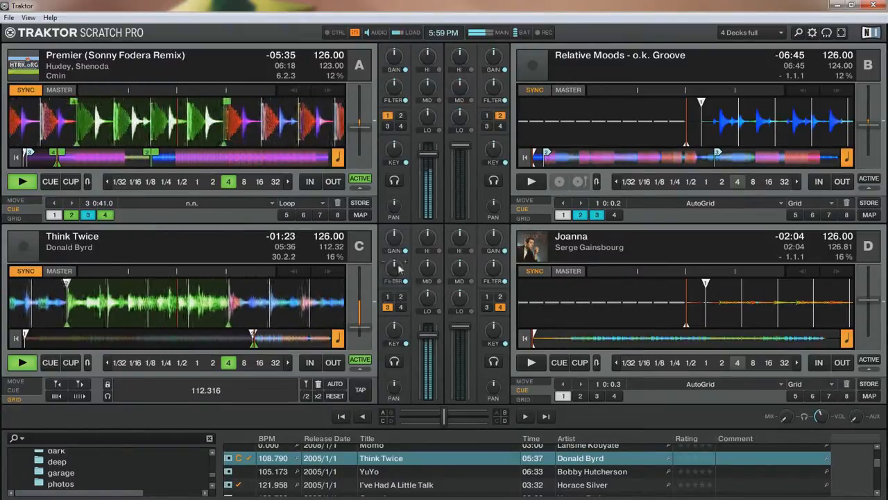
Blend deck C into the mix by raising its filter, briefly trying a lower key, and setting its mid EQ to about +19%.
mouse_move(394, 265)
left_mouse_down()
mouse_move(395, 250)
mouse_move(396, 268)
left_mouse_up()
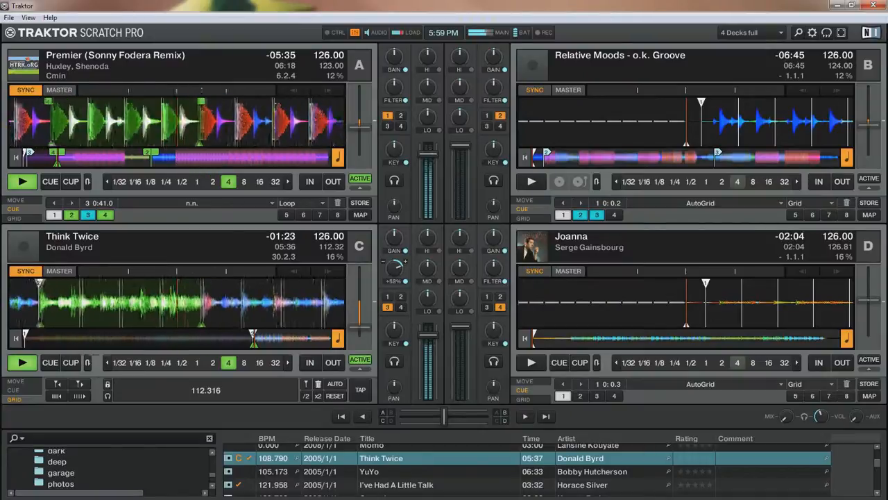
left_click_drag(394, 324, 394, 335)
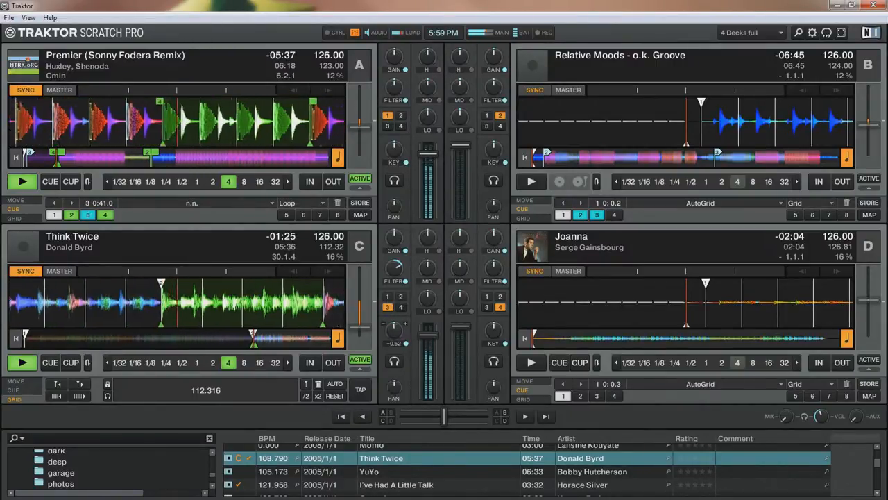
left_click_drag(405, 331, 405, 328)
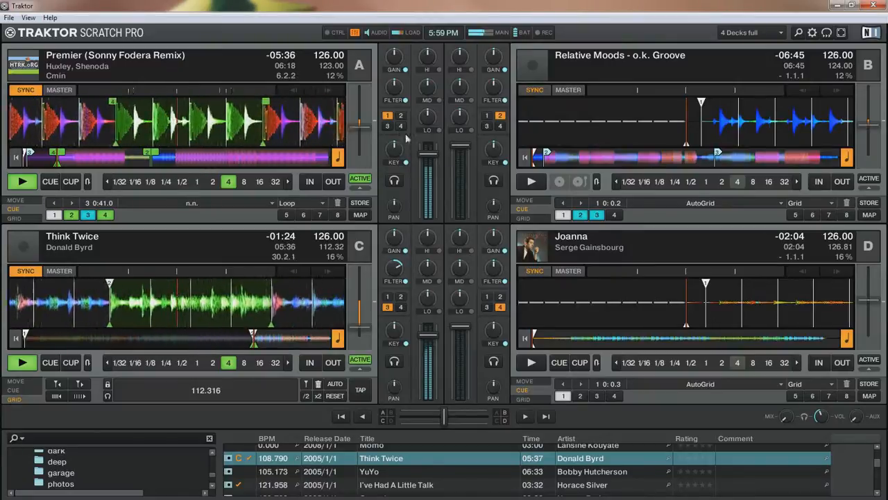
left_click_drag(432, 302, 431, 323)
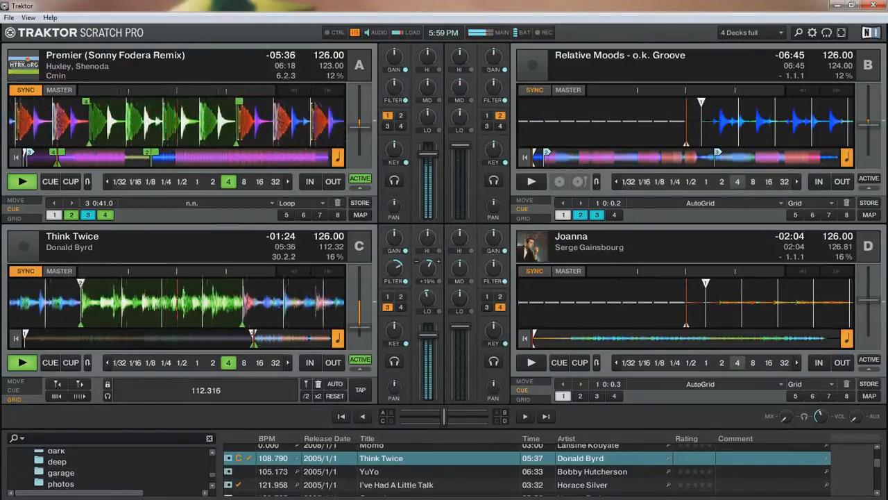
left_click_drag(394, 266, 394, 249)
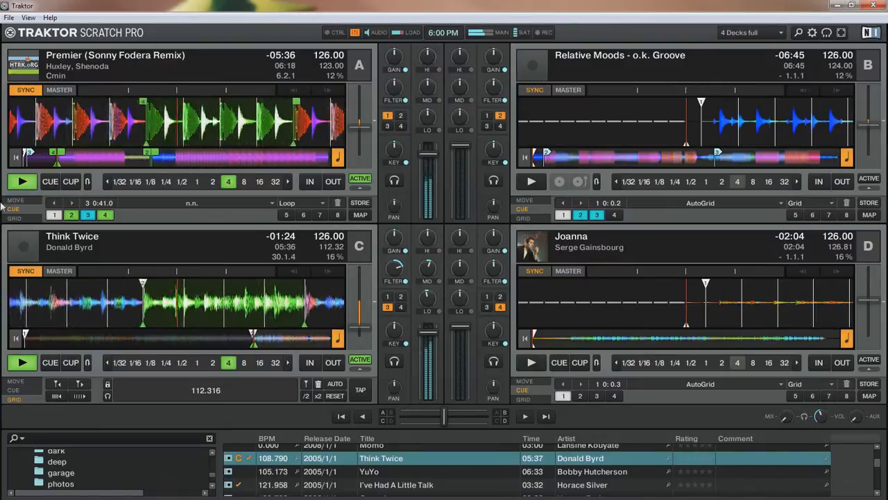
Stop decks A and C, and restart both loops to hear them synced.
left_click(21, 181)
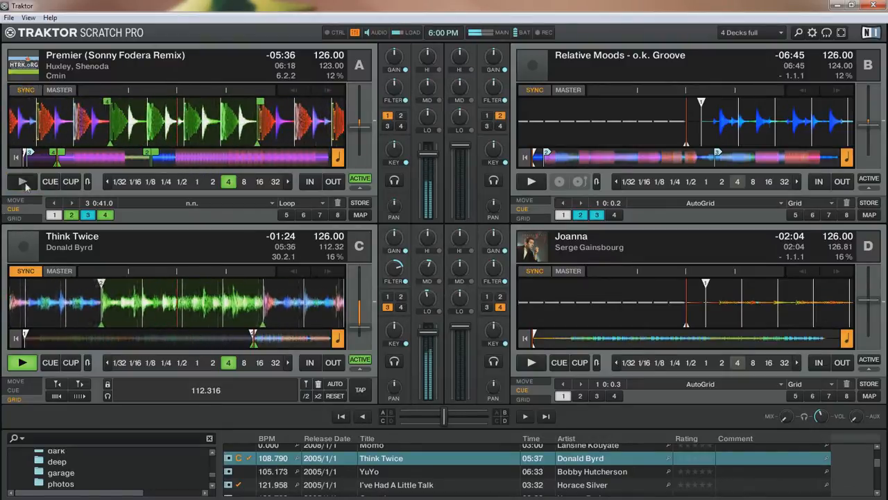
left_click(21, 364)
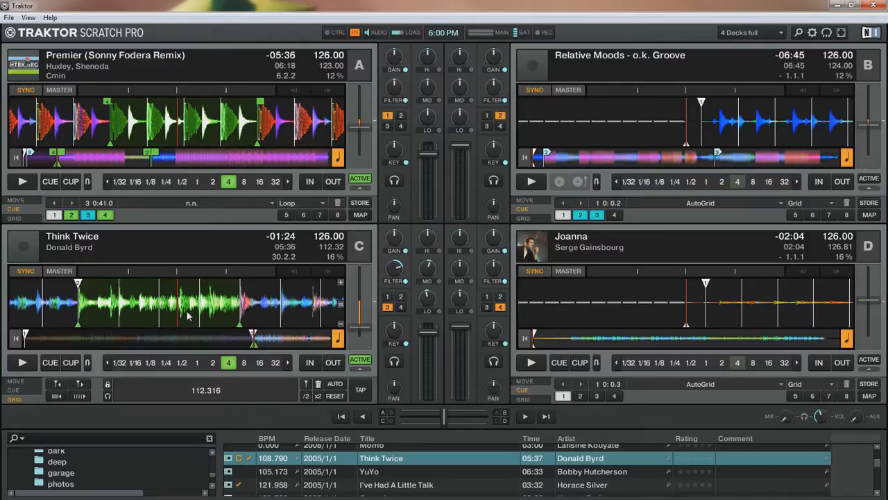
left_click(25, 186)
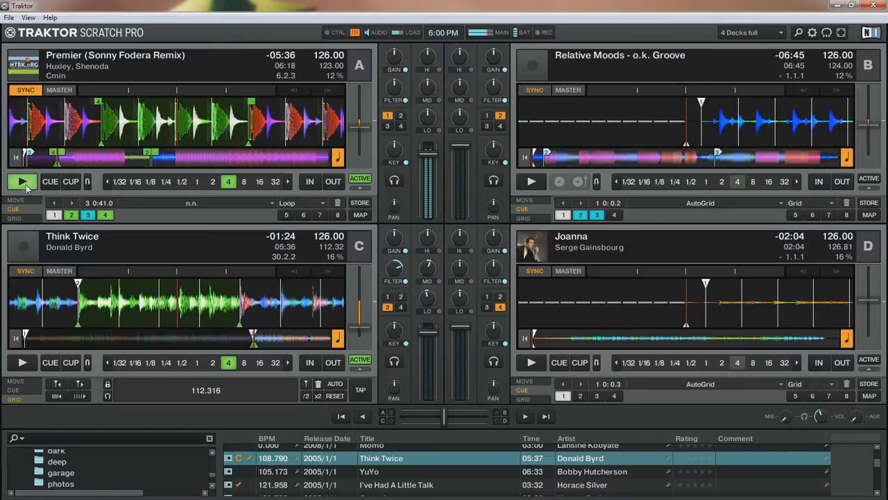
left_click(23, 363)
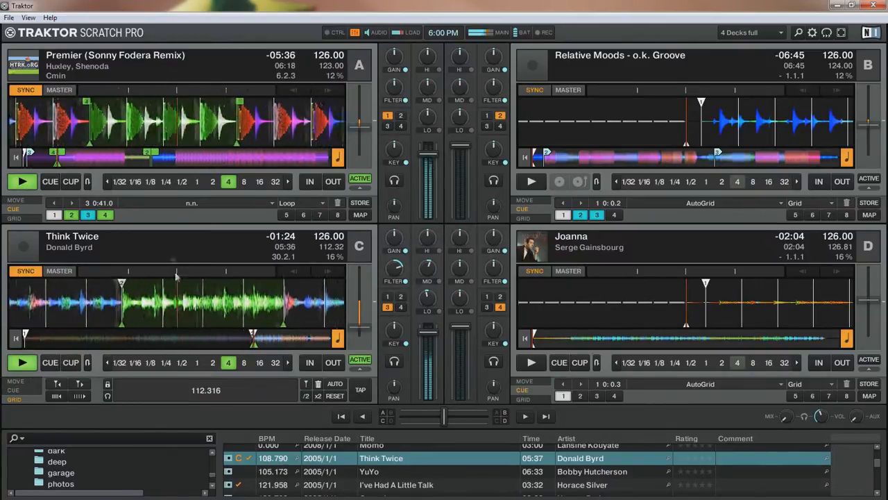
Bring up the loop move controls on deck C and shift its active 4-beat loop in 2-beat steps.
left_click(90, 213)
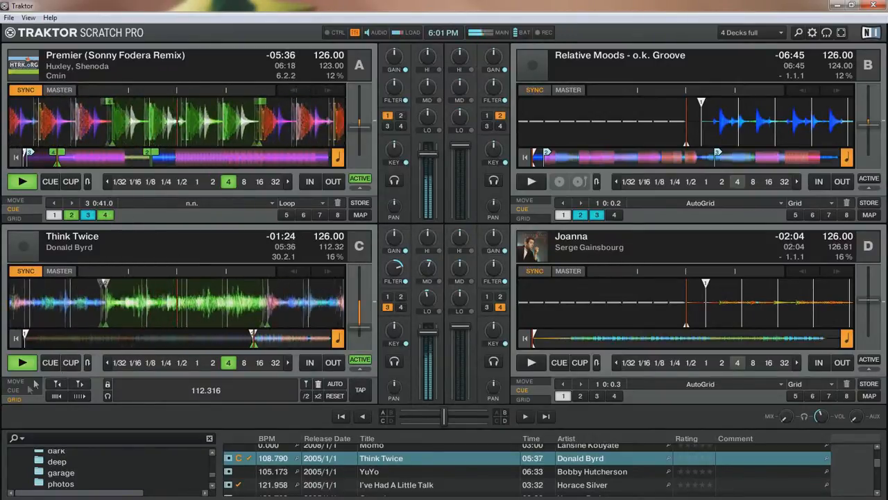
left_click(14, 390)
left_click(14, 381)
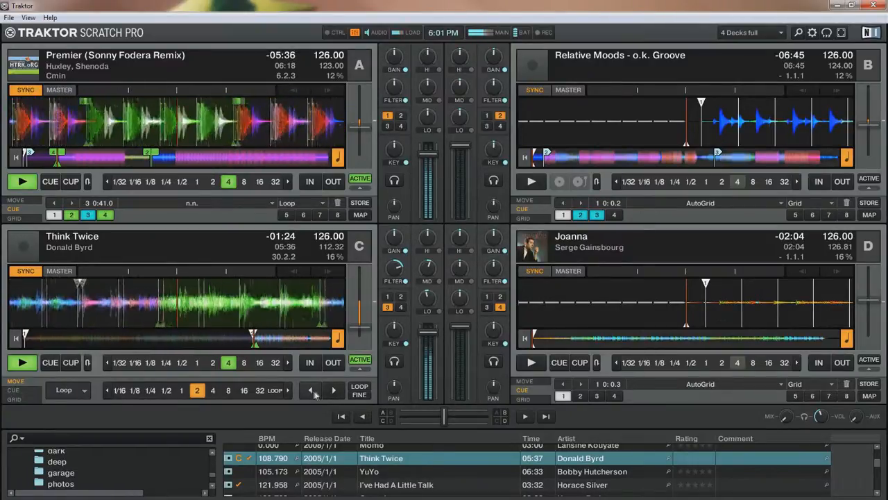
left_click(311, 393)
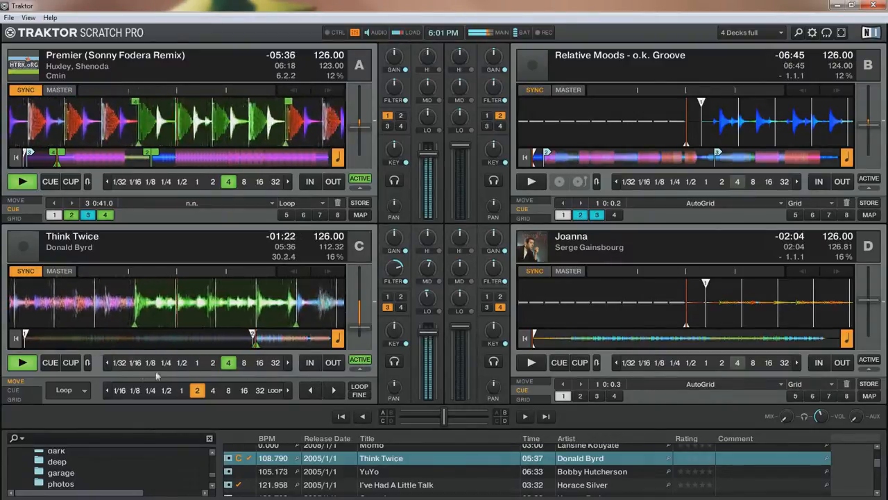
Shorten deck C's running loop progressively to 2 beats, 1 beat and finally 1/2 beat.
left_click(212, 362)
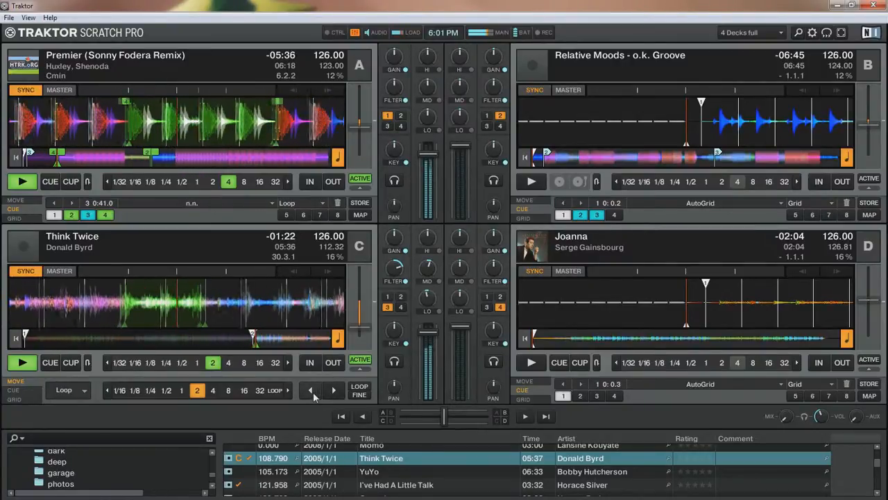
left_click(197, 363)
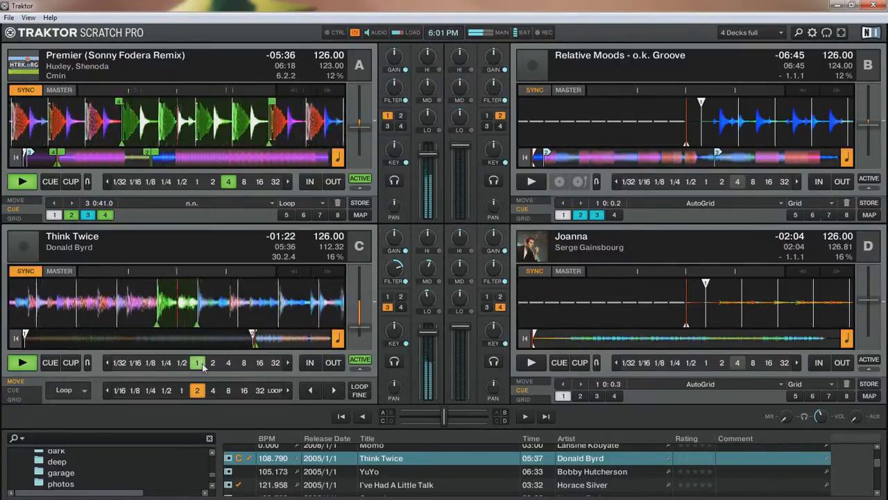
left_click(182, 363)
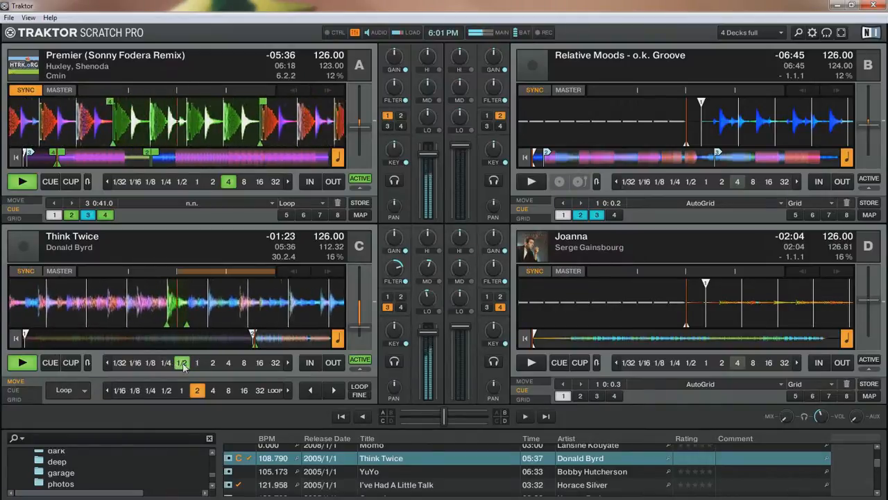
Raise deck C's filter further over the short loop and stop decks C and A.
left_click_drag(394, 270, 394, 251)
left_click(22, 362)
left_click(22, 182)
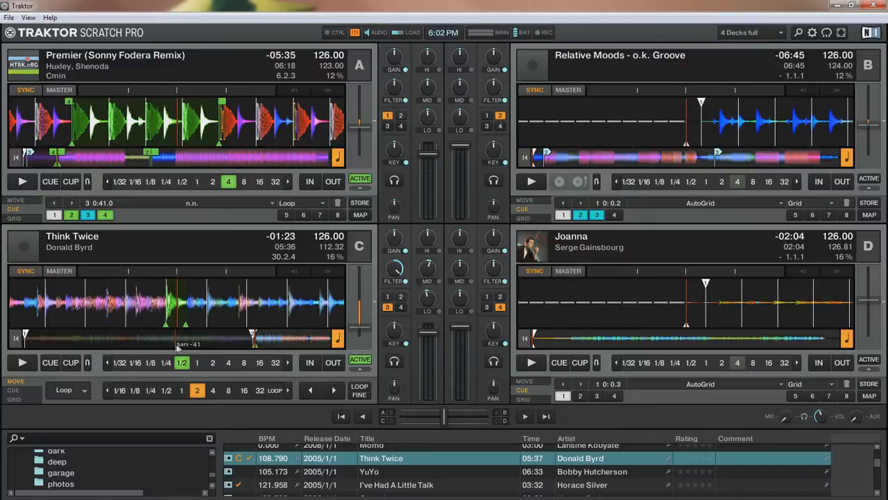
Jump through several points of Think Twice on deck C, ending about one minute before the track's end.
left_click(140, 343)
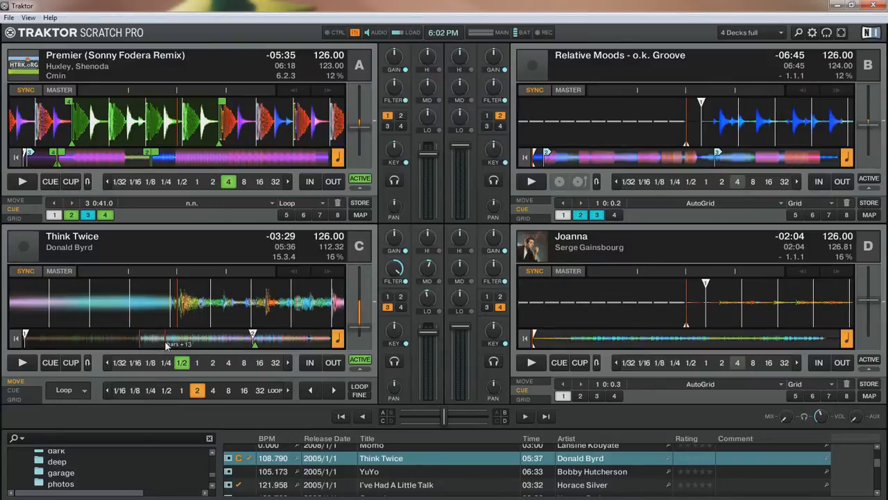
left_click(165, 343)
left_click(278, 344)
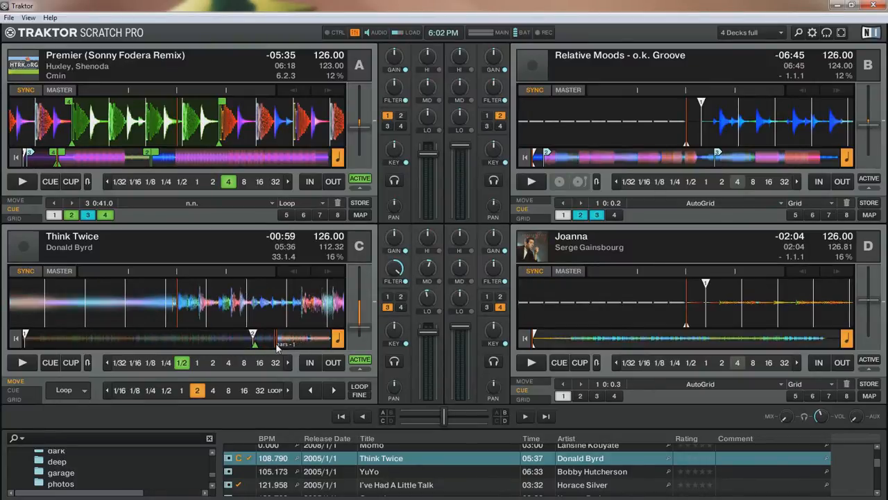